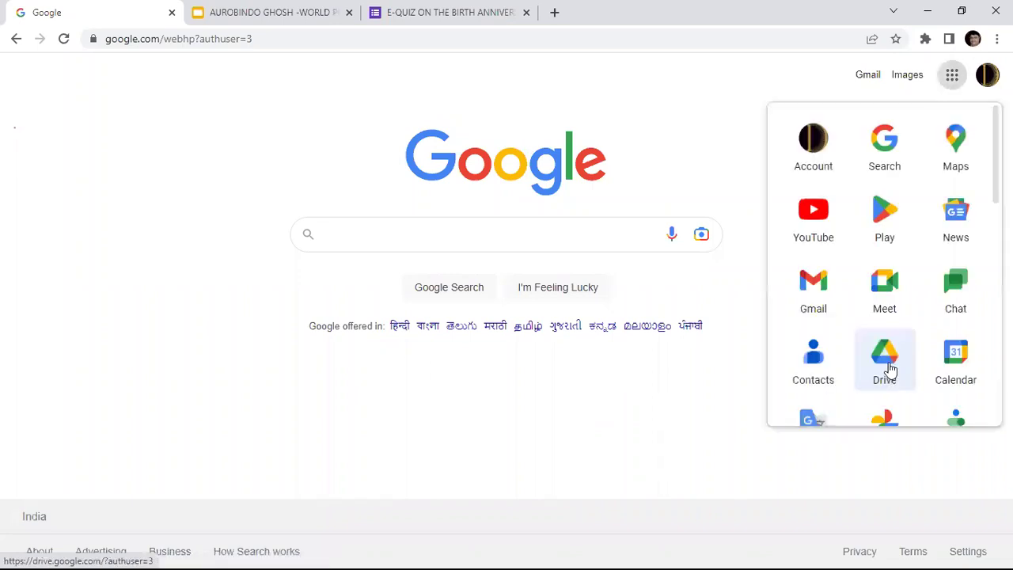
- Create a new blank Google Form from Google Drive and dismiss the text-styling tip
click(884, 360)
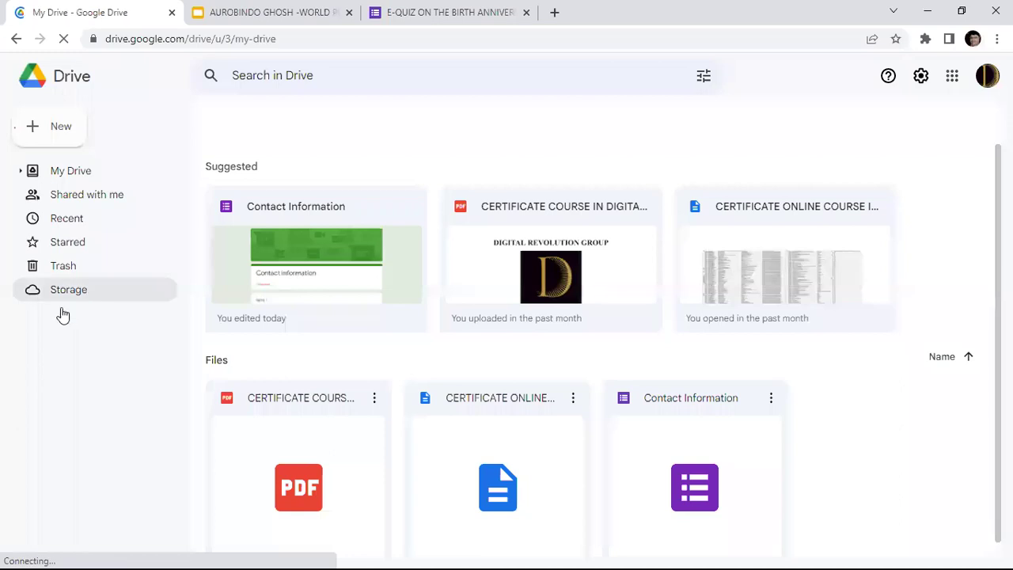
click(55, 131)
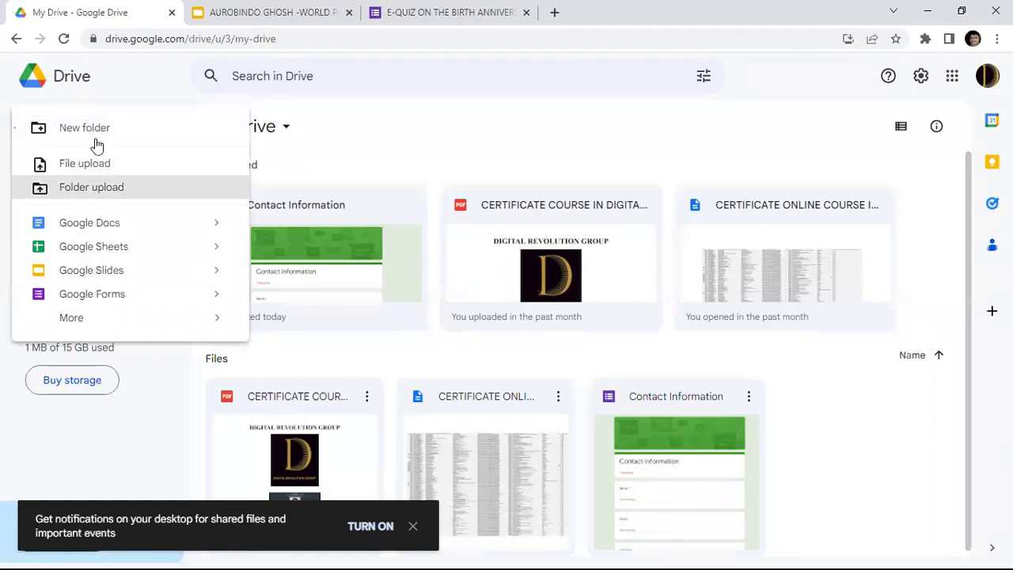
click(97, 296)
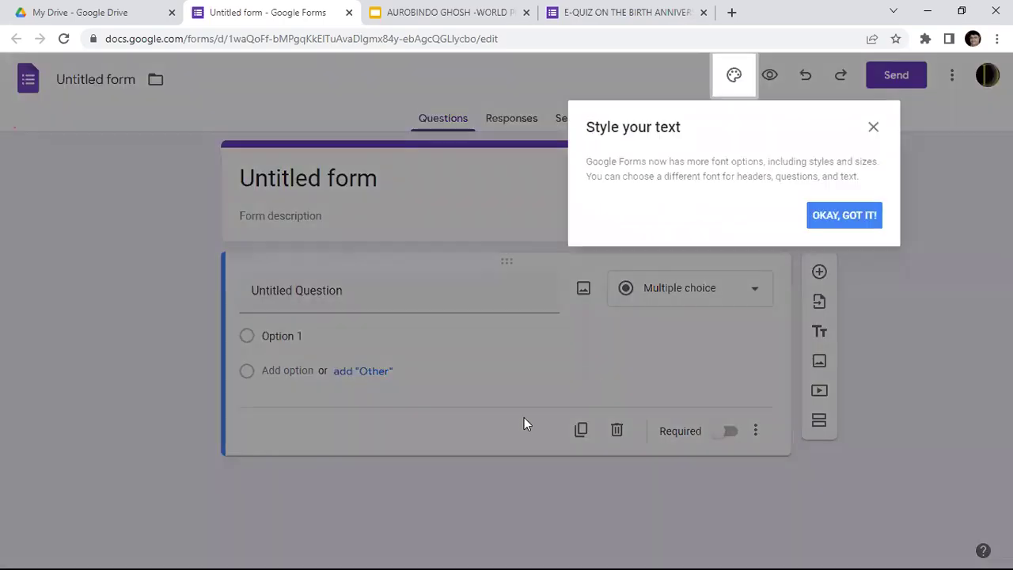
click(873, 127)
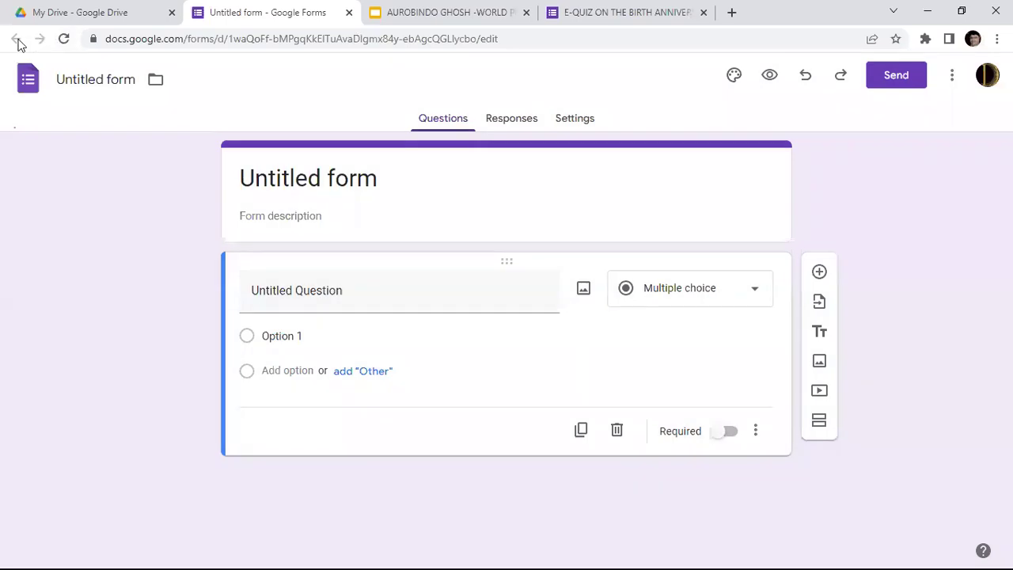
- Open the existing Contact Information form from Drive and review its questions
click(39, 22)
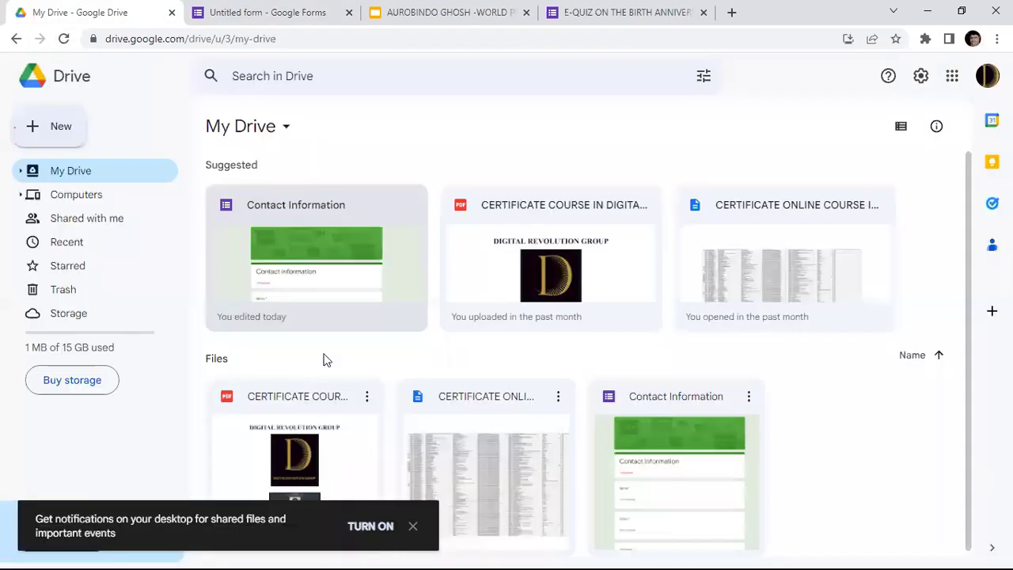
double_click(314, 208)
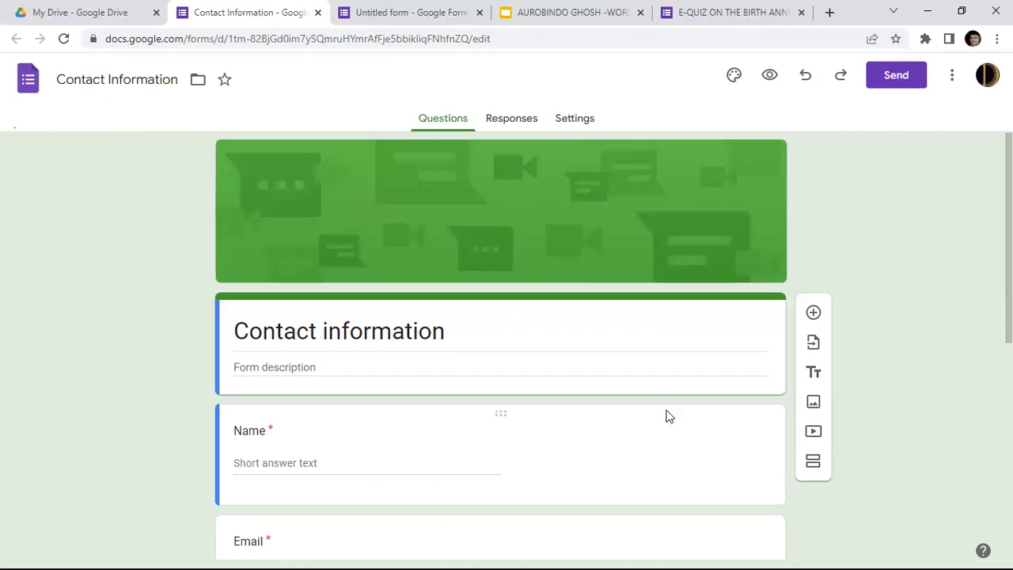
scroll(667, 414, down, 3)
scroll(667, 413, down, 3)
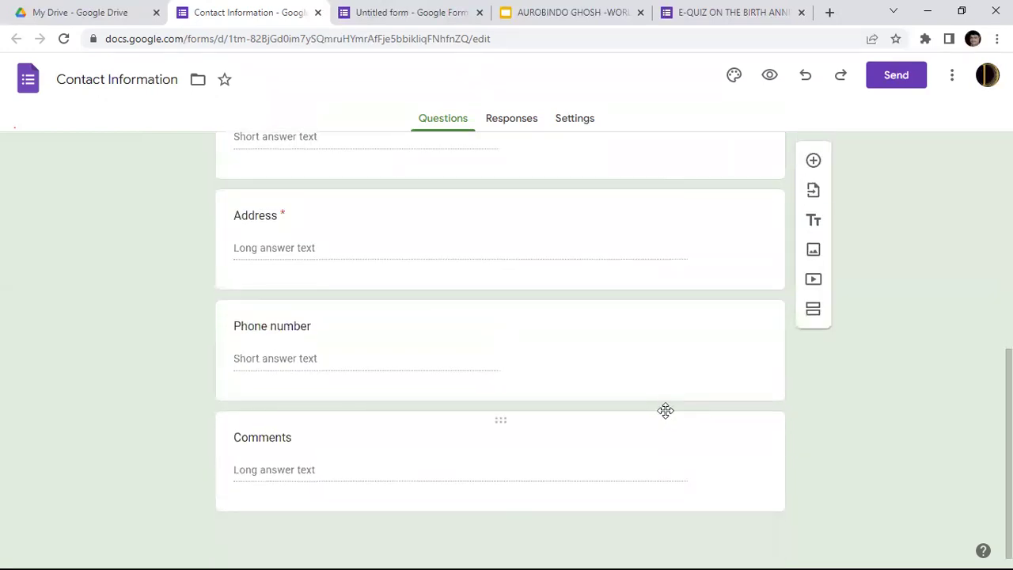
scroll(664, 411, up, 6)
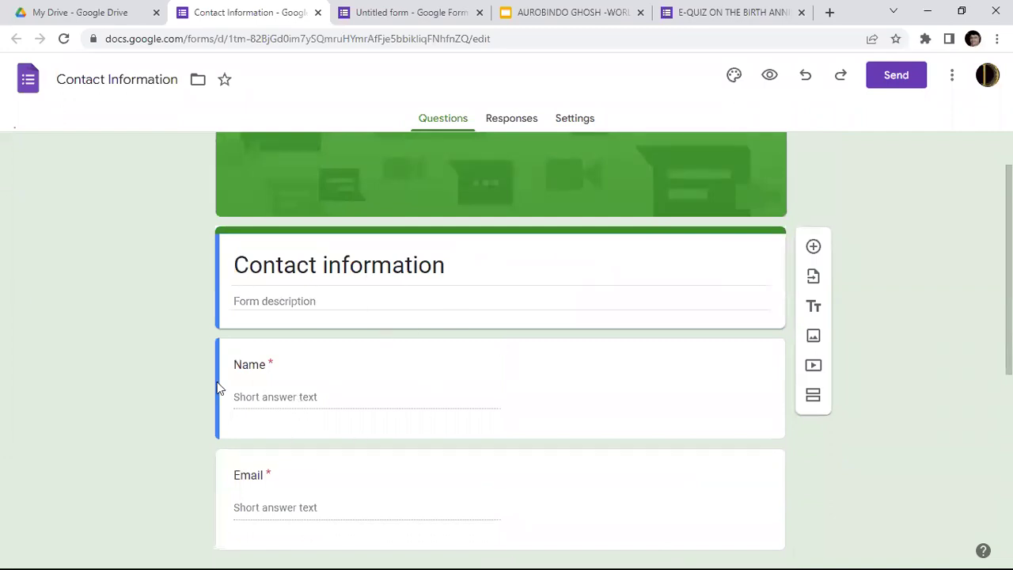
scroll(543, 498, down, 2)
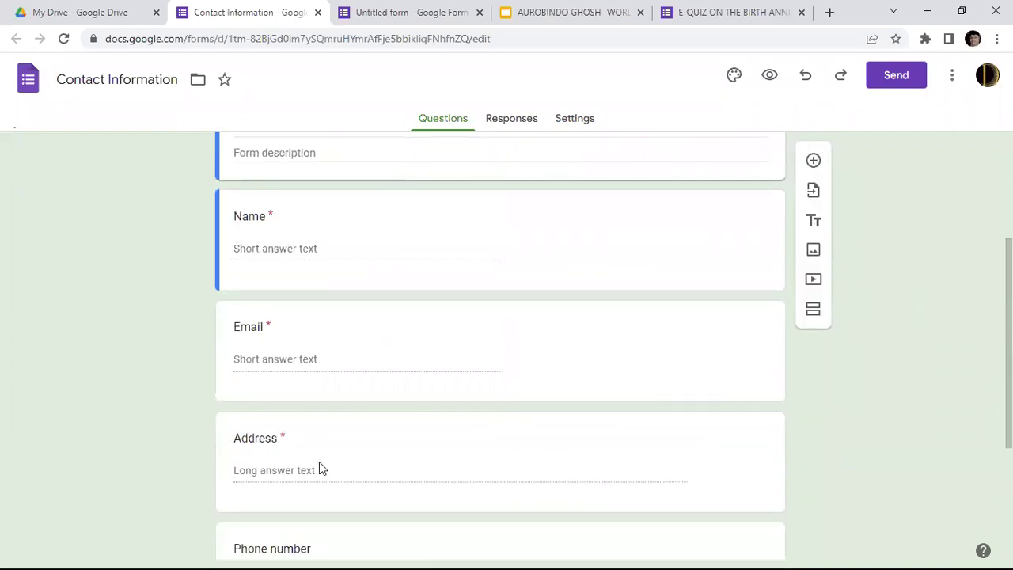
scroll(561, 480, down, 3)
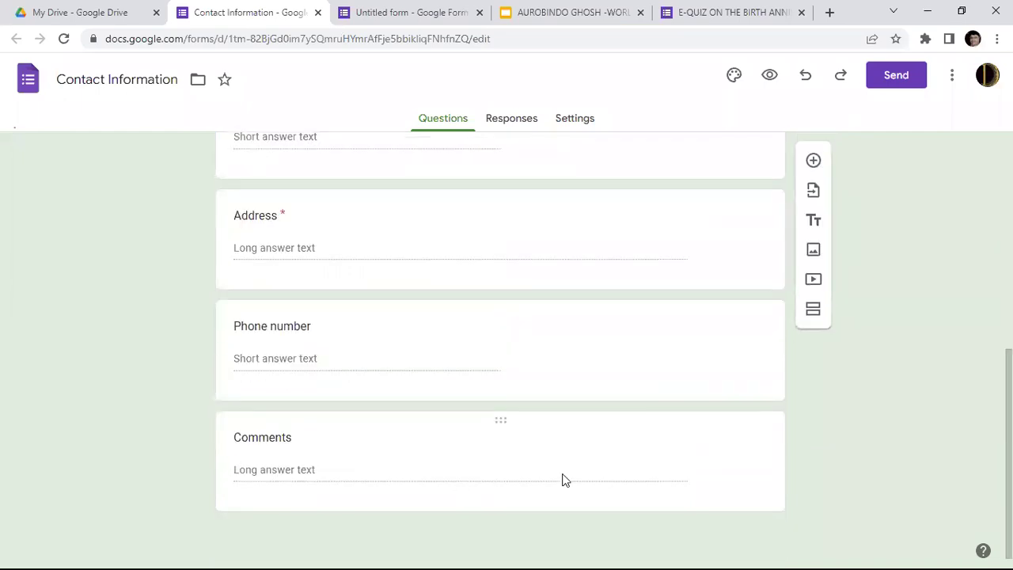
scroll(564, 478, up, 6)
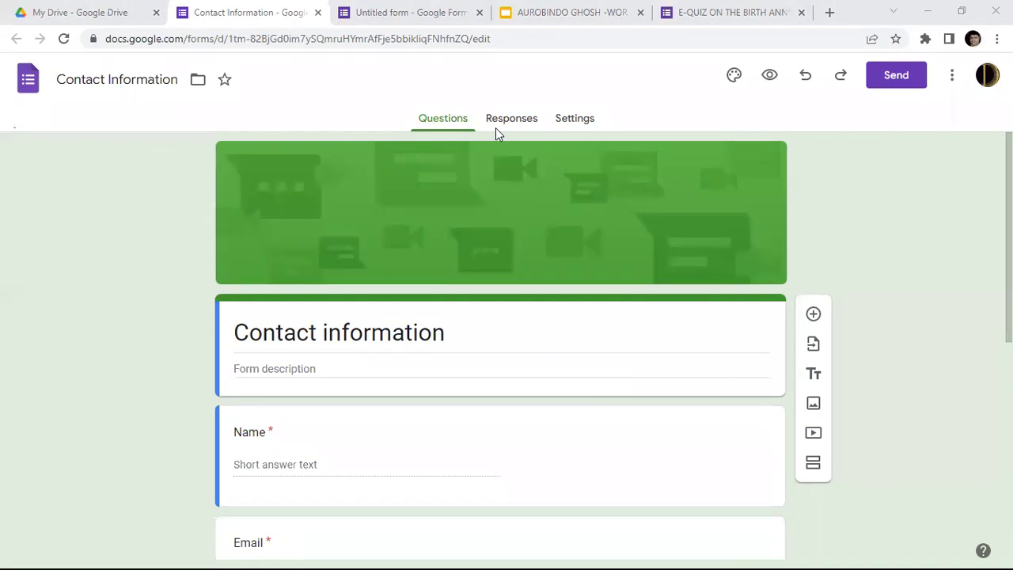
click(953, 77)
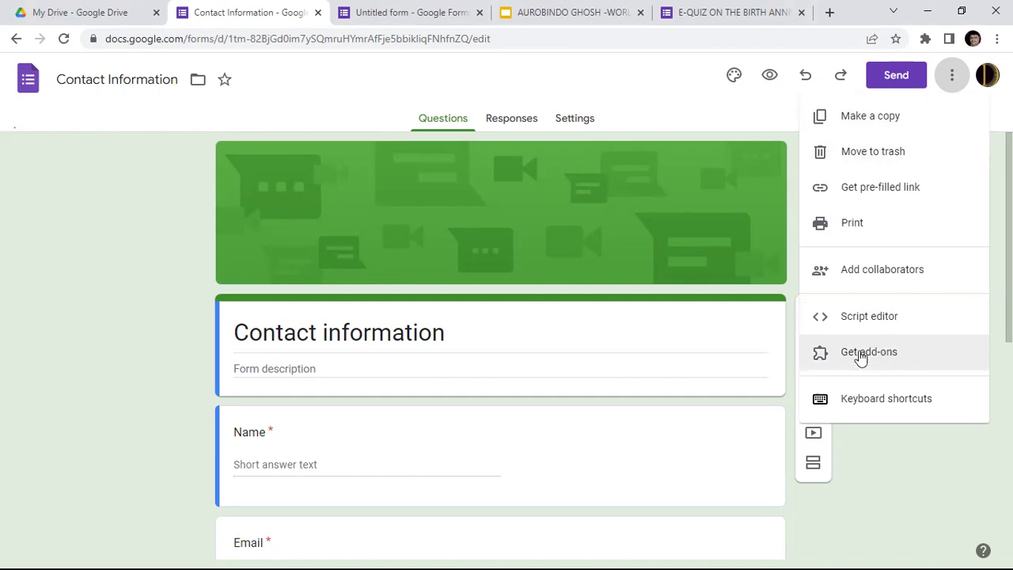
click(716, 109)
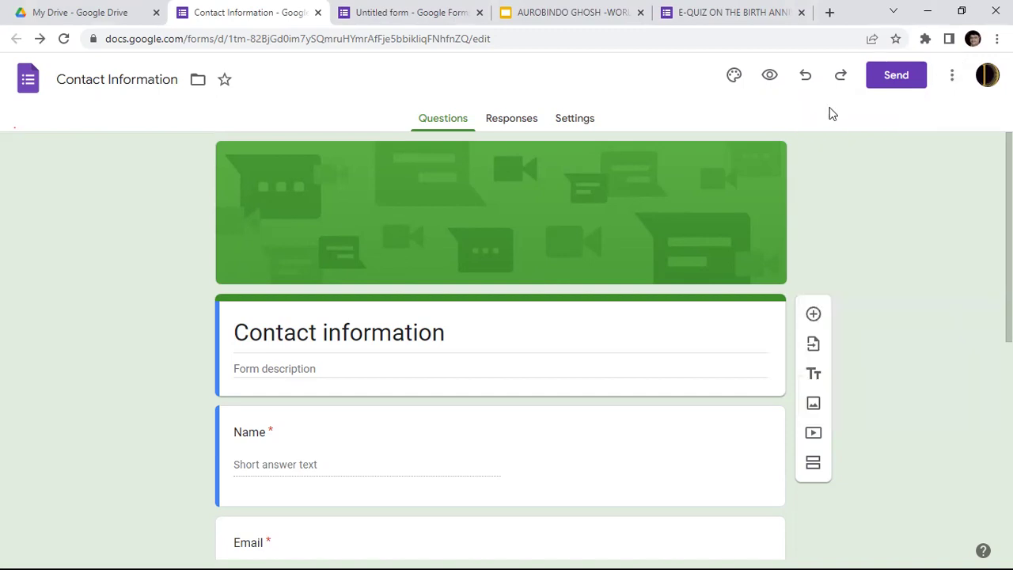
click(951, 76)
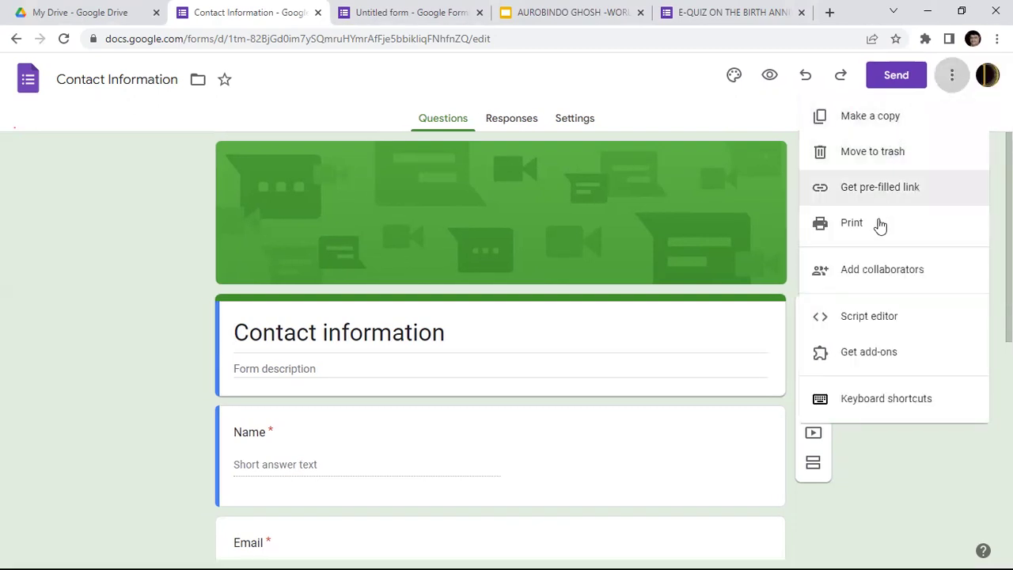
click(875, 356)
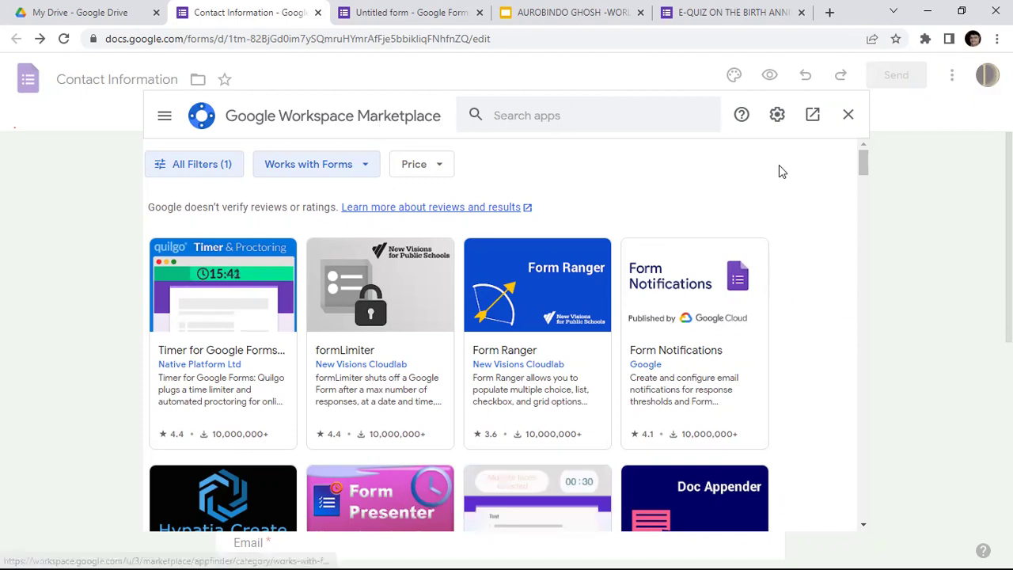
click(847, 115)
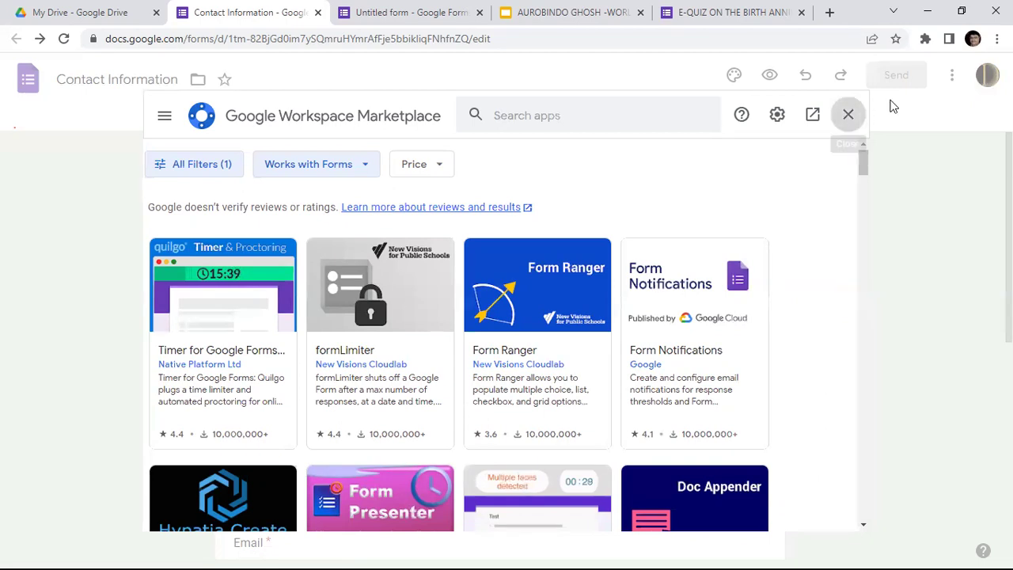
- Open the add-ons marketplace from the Contact Information form and search it for Certify'em
click(951, 76)
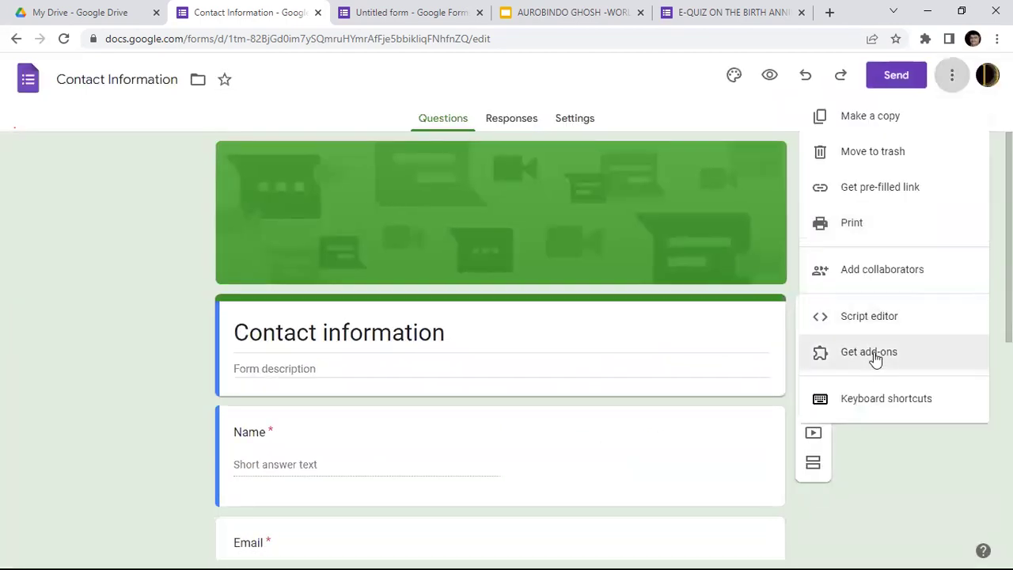
click(875, 354)
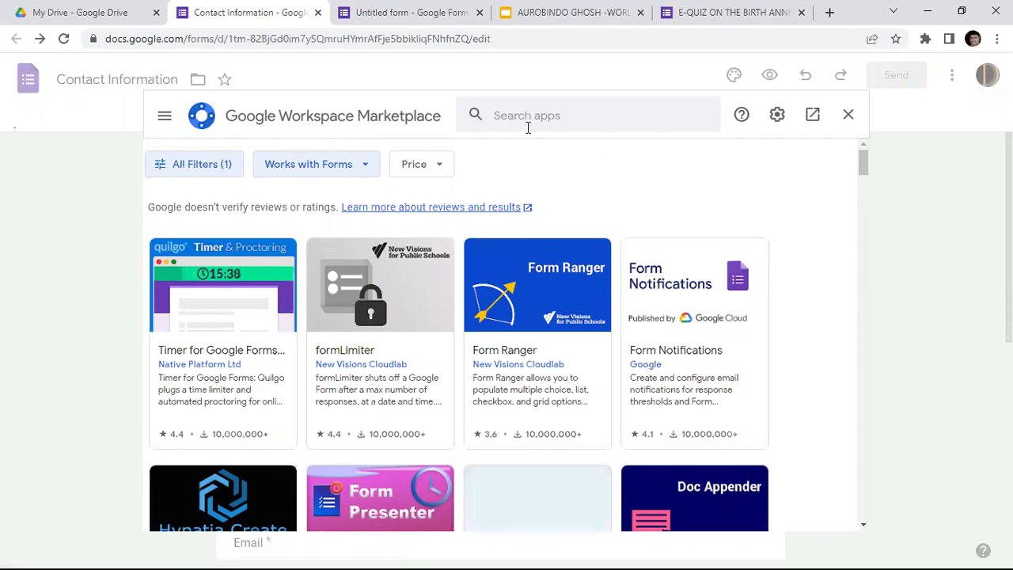
click(560, 115)
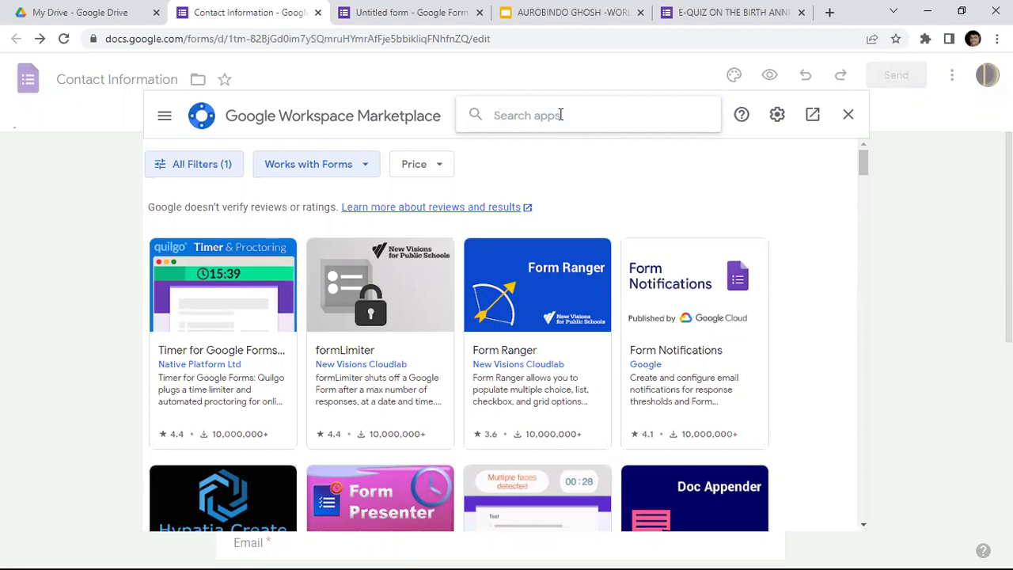
text(certi)
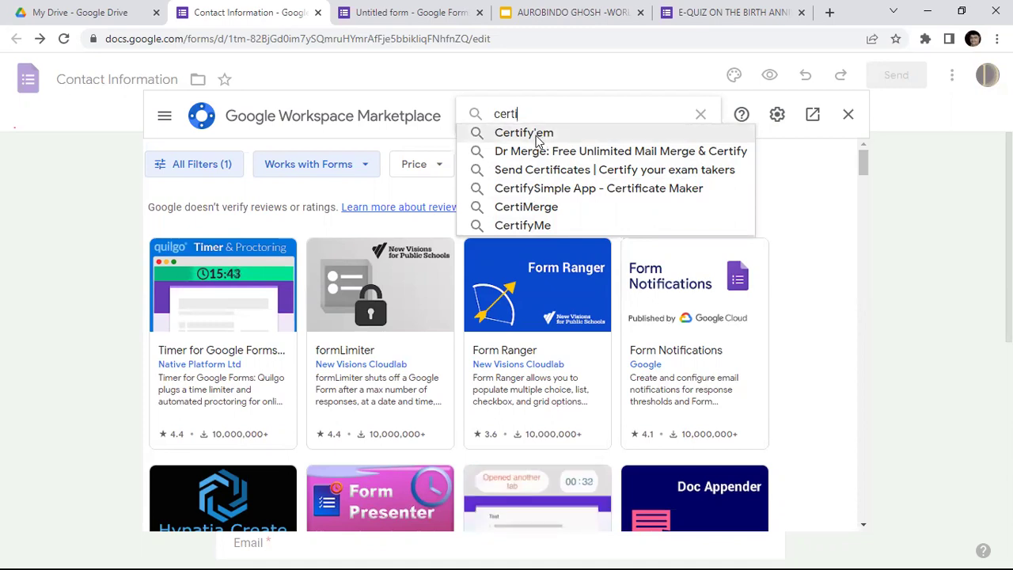
click(523, 133)
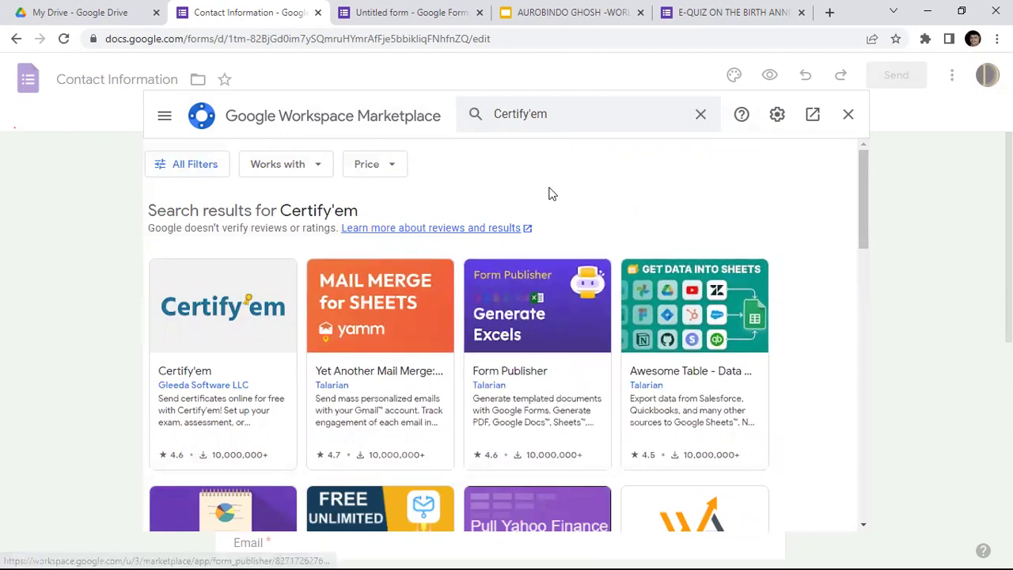
- Look through the add-on search results and open the Certify'em listing
scroll(547, 192, down, 2)
scroll(547, 192, down, 1)
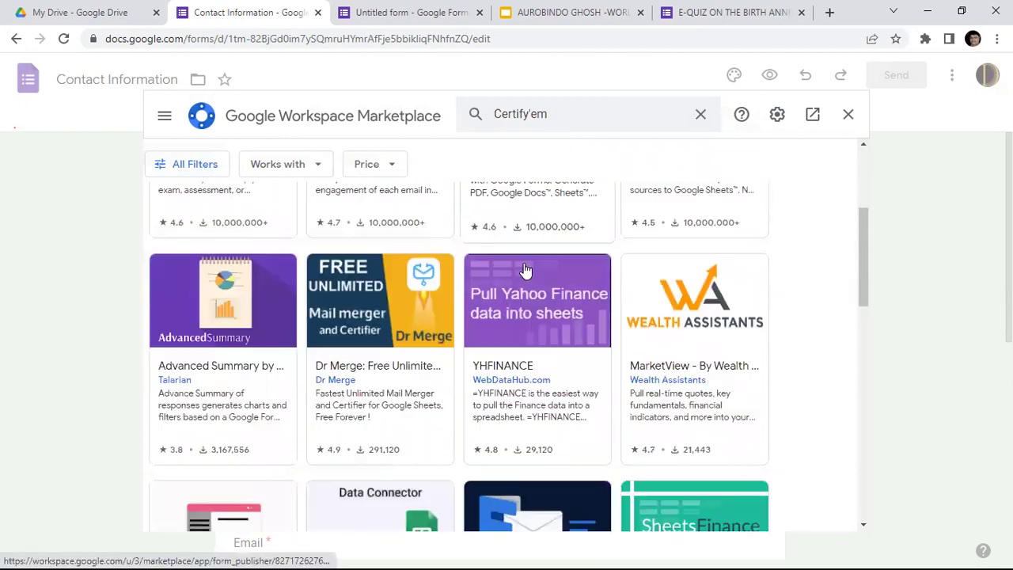
scroll(450, 400, up, 2)
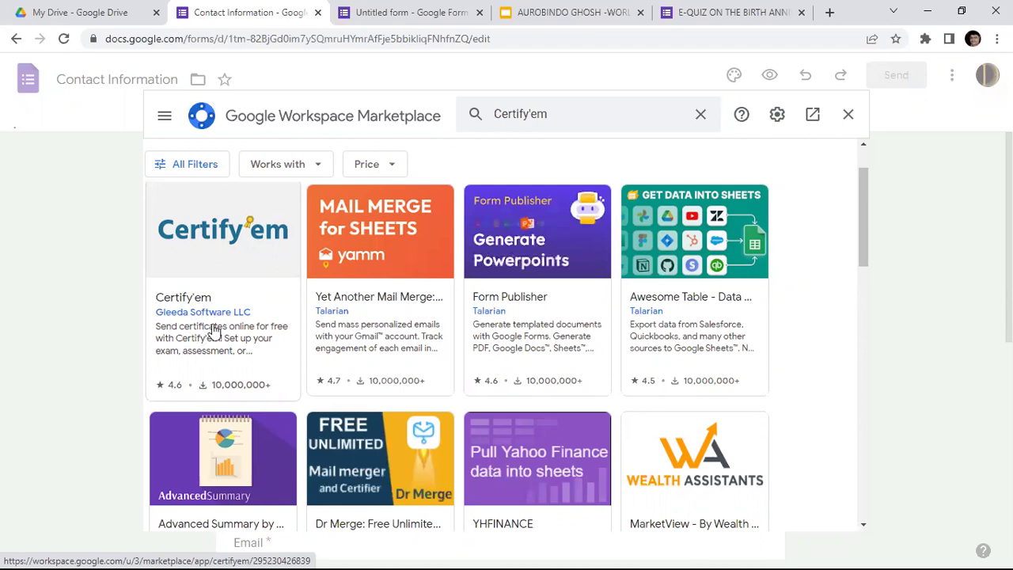
click(221, 235)
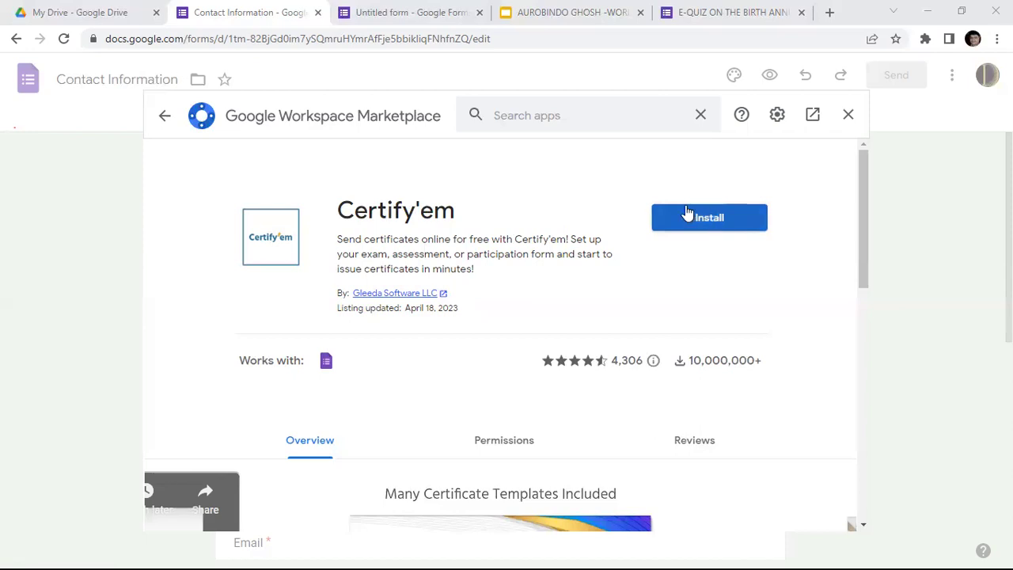
- Try to install the Certify'em add-on, continuing to its permission request
click(712, 227)
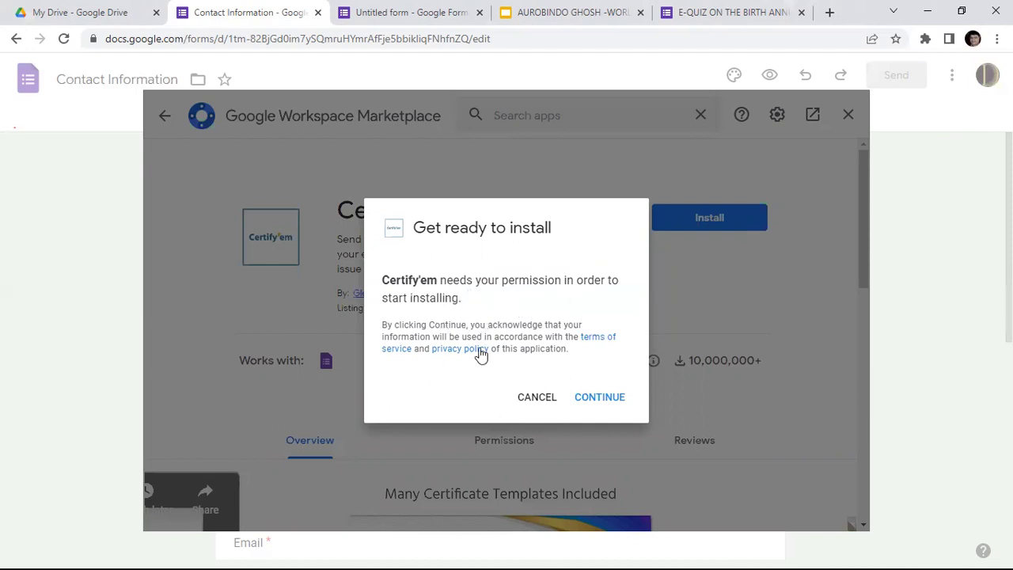
click(596, 402)
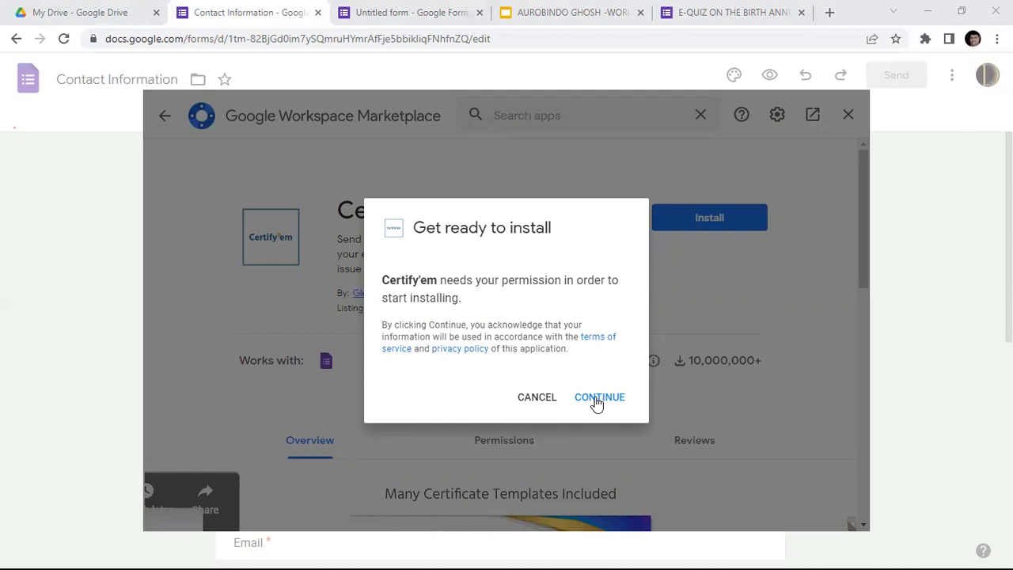
click(597, 397)
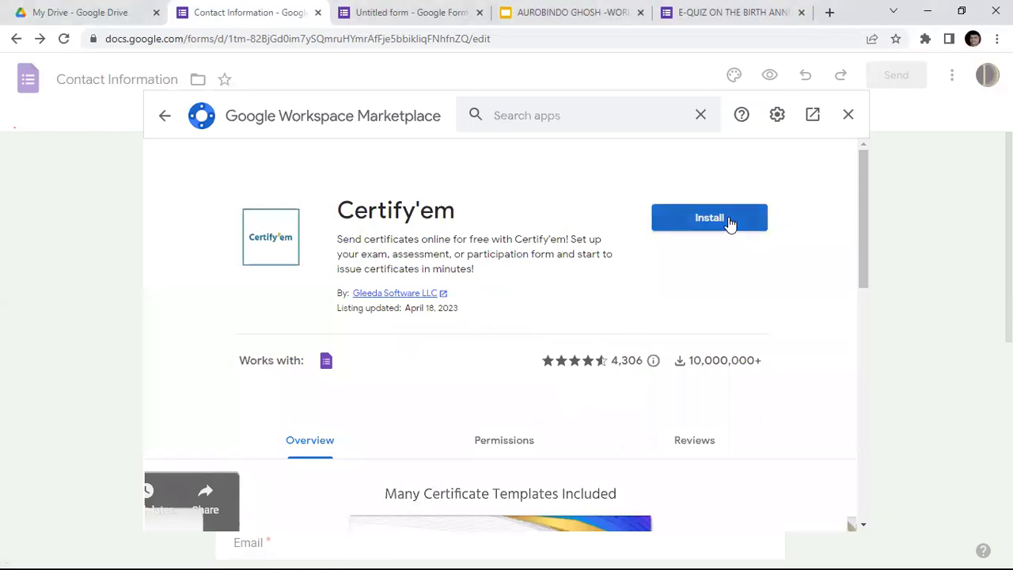
click(729, 224)
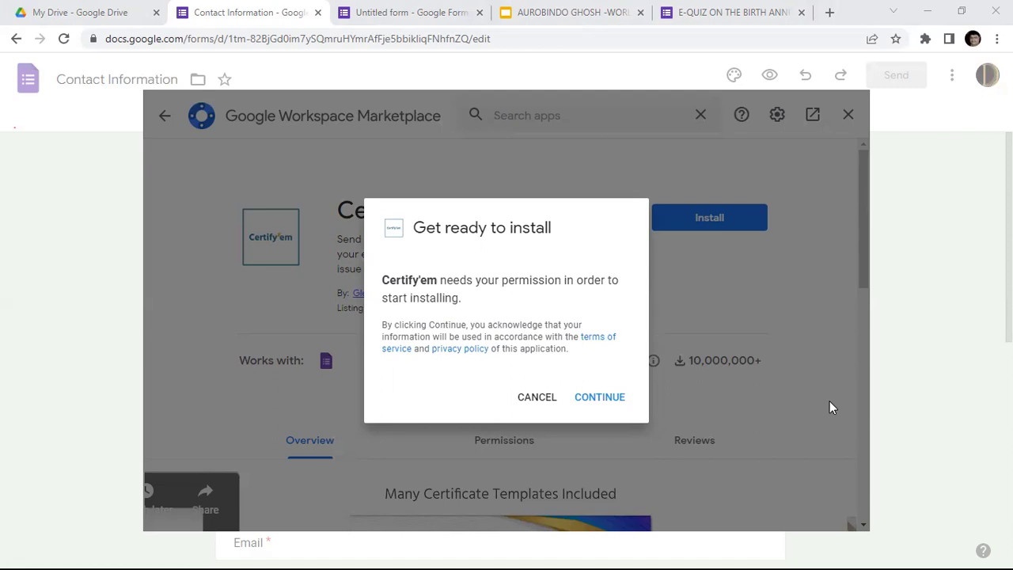
click(685, 118)
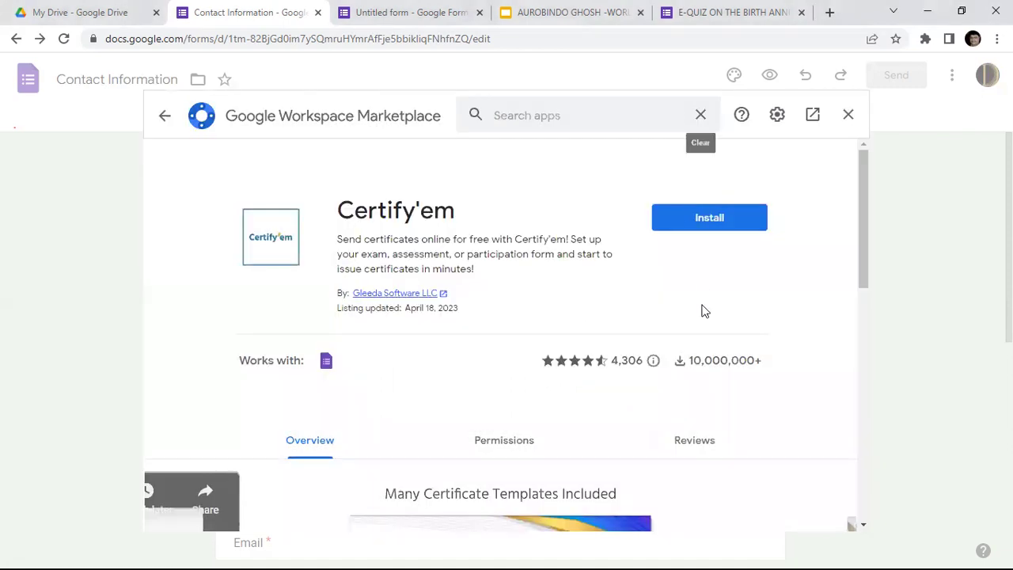
- Check the Certify'em certificate template preview and retry the add-on's installation, continuing past the permission notice
scroll(679, 360, down, 4)
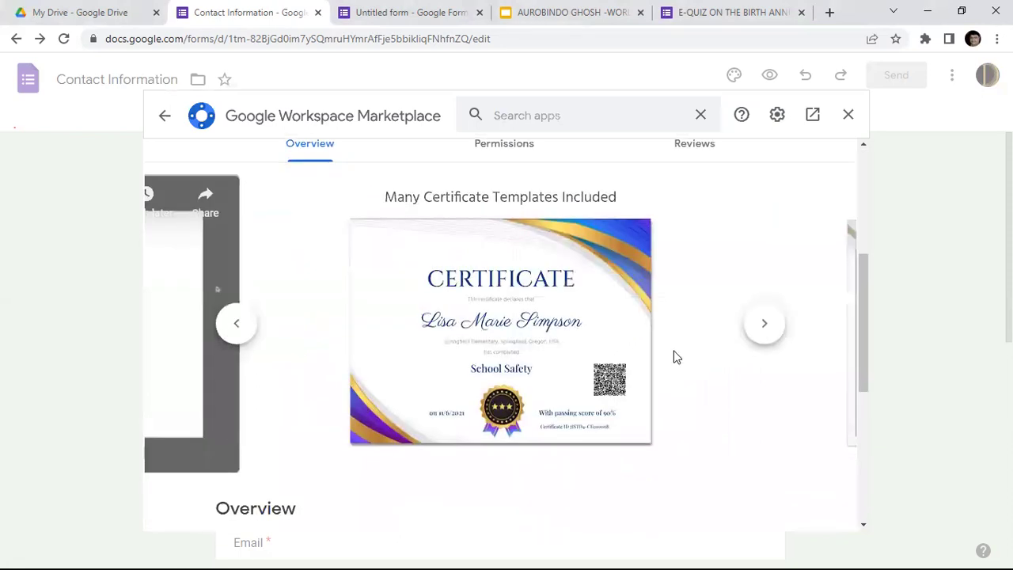
scroll(673, 357, up, 3)
scroll(685, 273, up, 1)
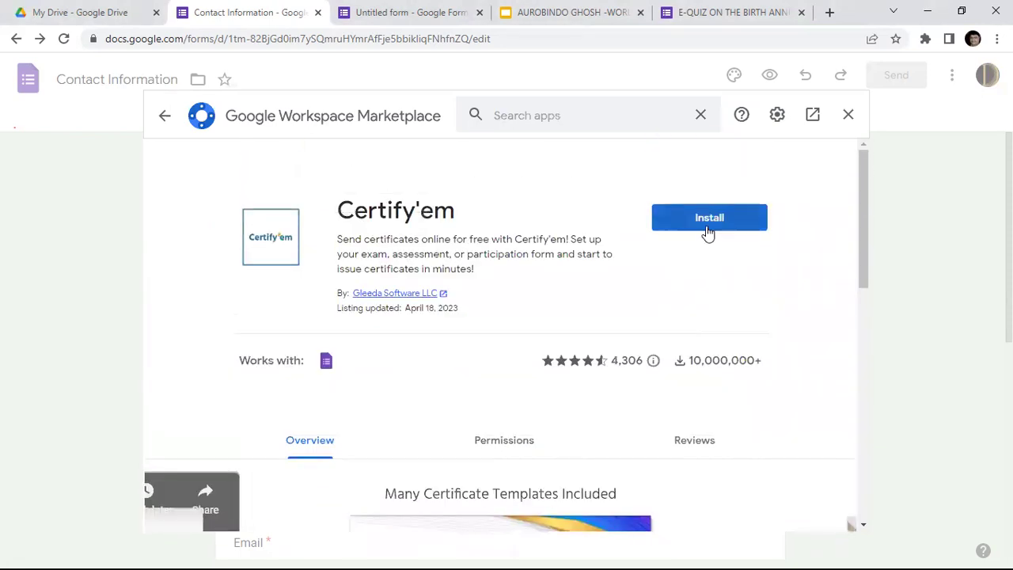
click(709, 218)
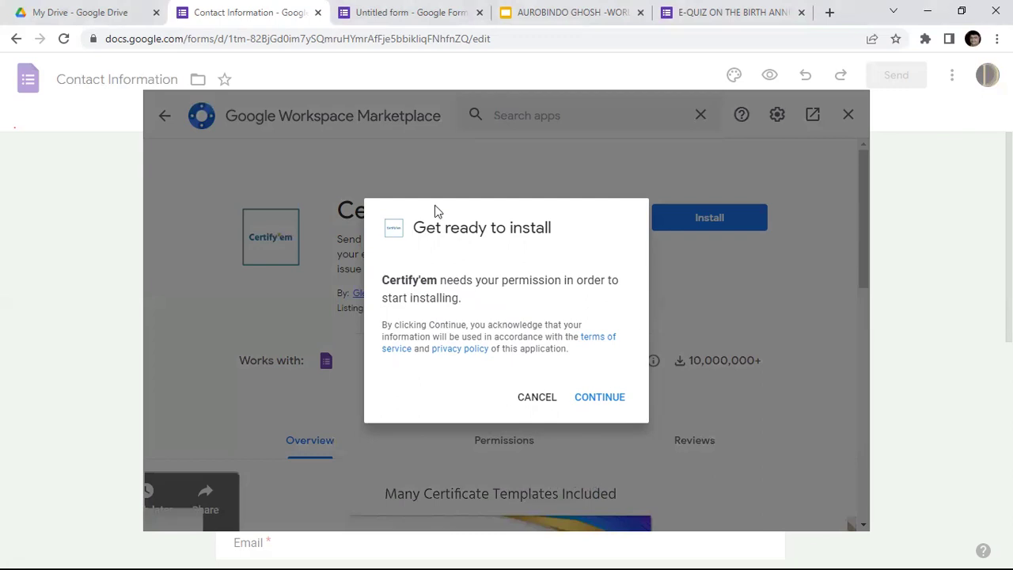
click(599, 397)
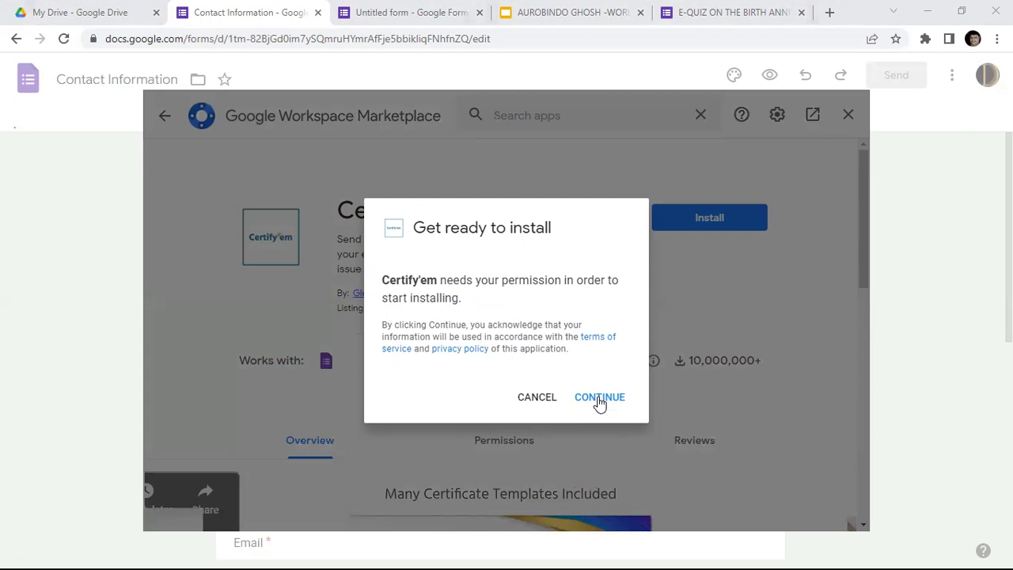
click(598, 398)
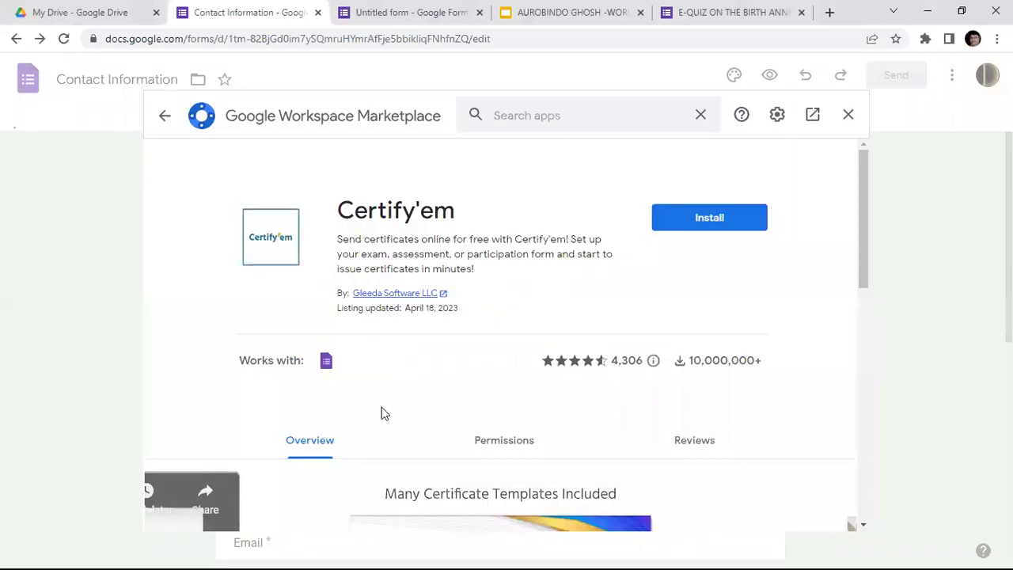
- Examine the overview and additional information of the Certify'em add-on
scroll(422, 400, down, 3)
scroll(420, 399, down, 6)
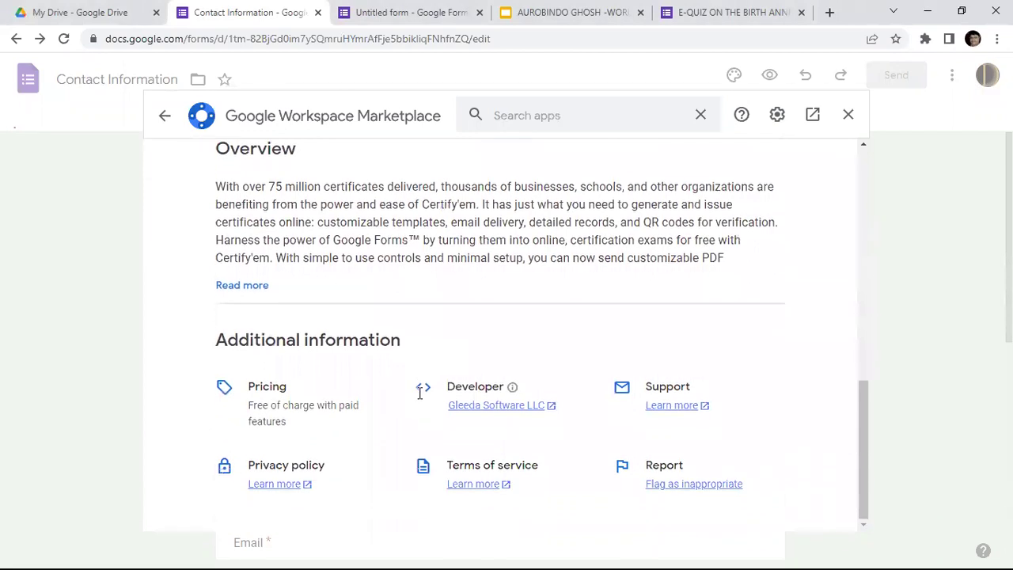
- Browse the certificate template and exam setup previews in the Certify'em listing
scroll(420, 393, up, 6)
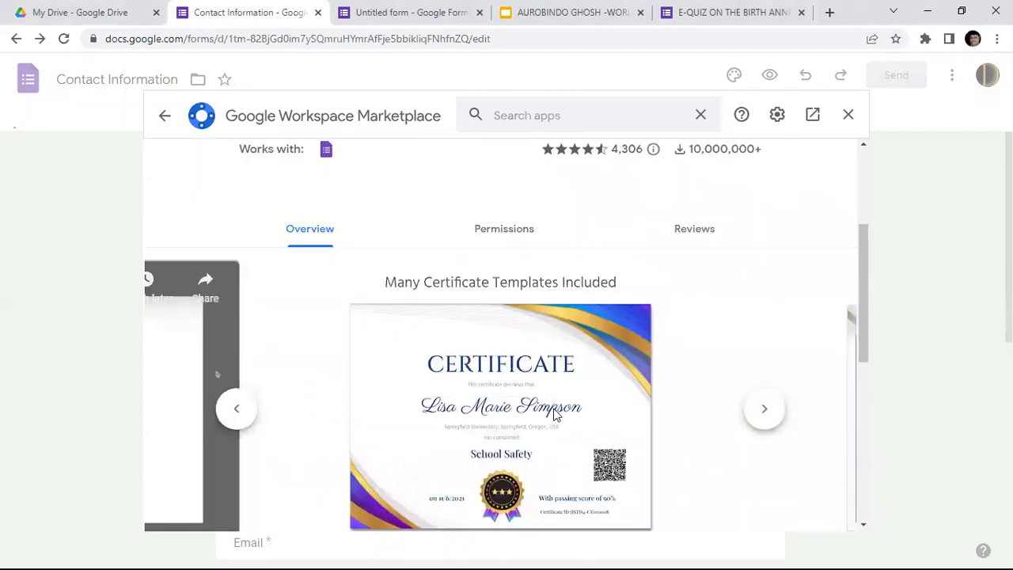
scroll(516, 434, down, 1)
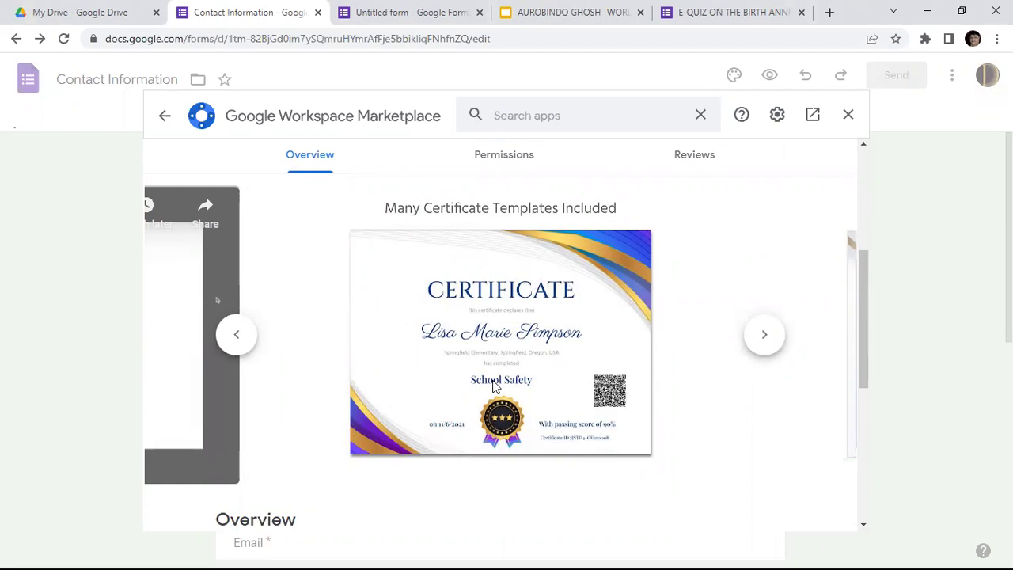
click(765, 338)
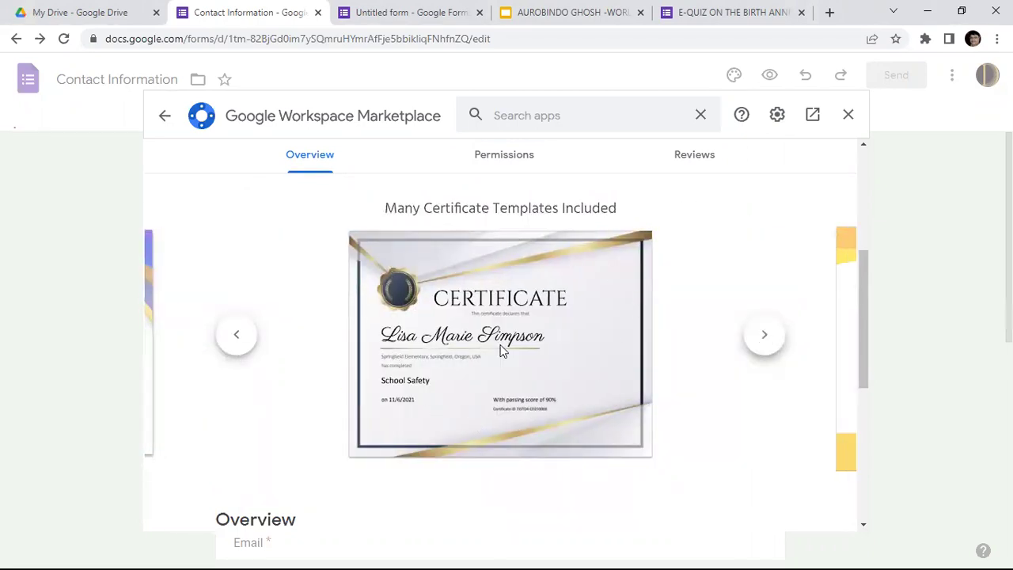
click(762, 337)
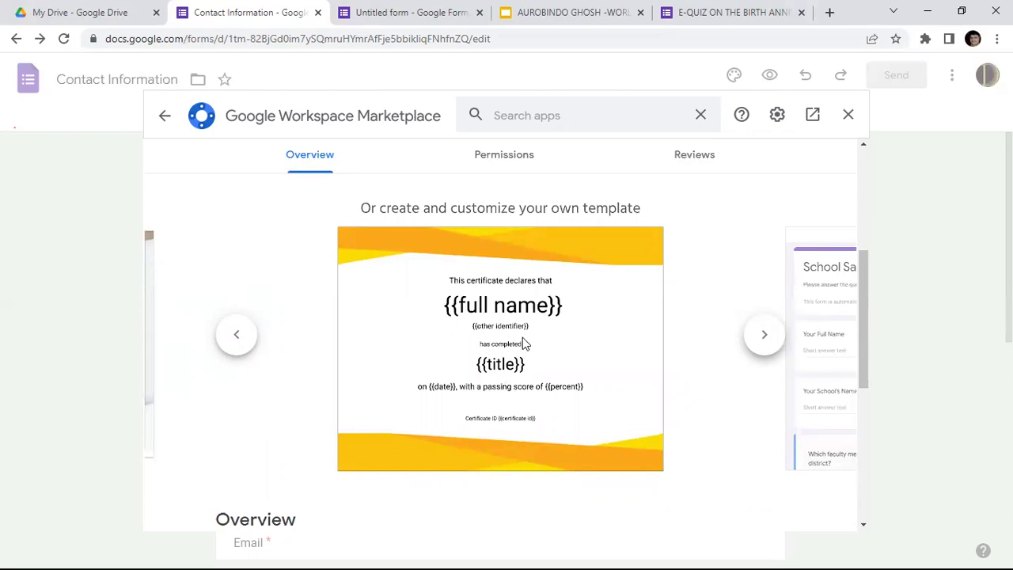
click(761, 337)
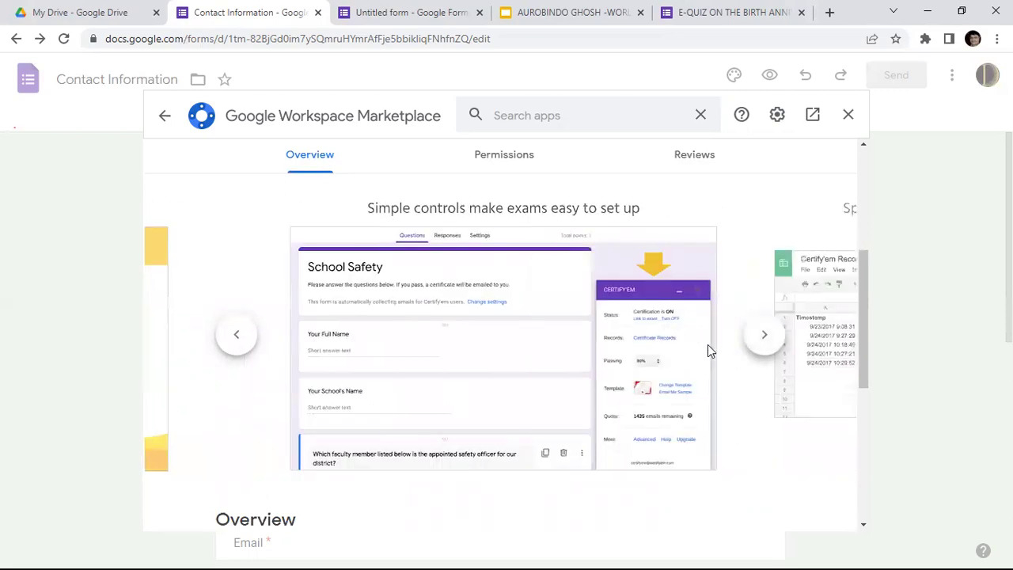
click(761, 337)
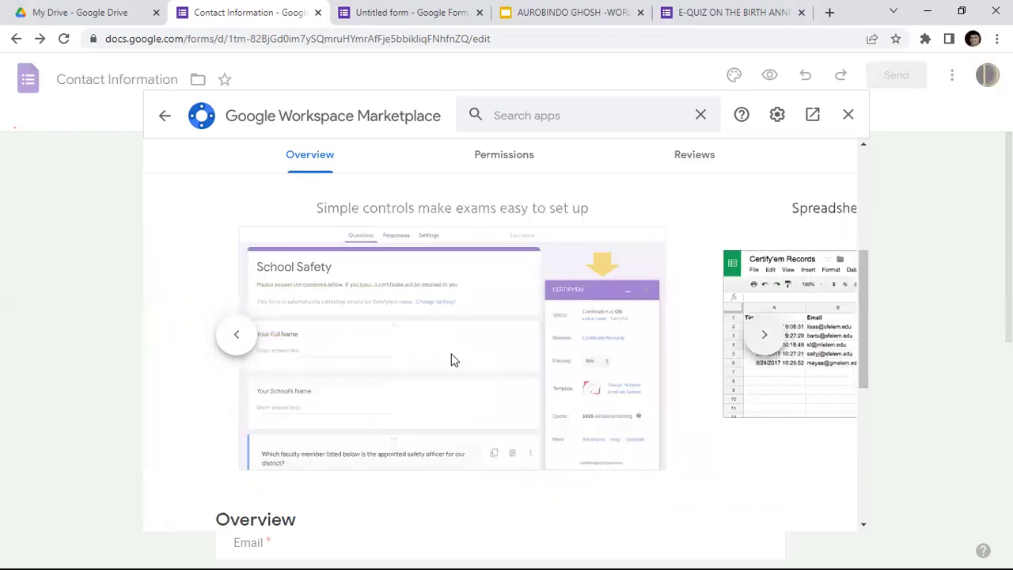
click(232, 336)
click(231, 335)
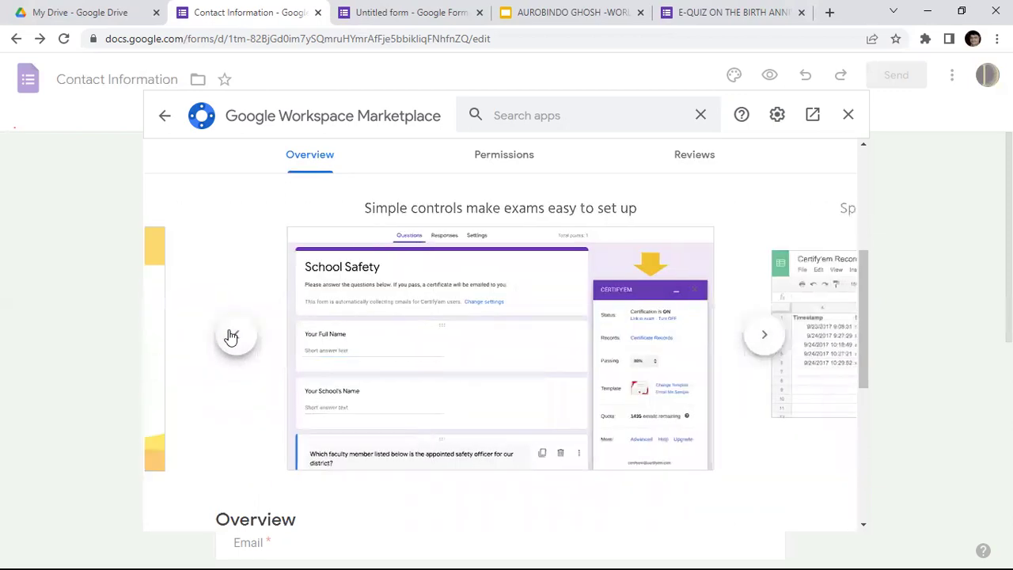
click(231, 335)
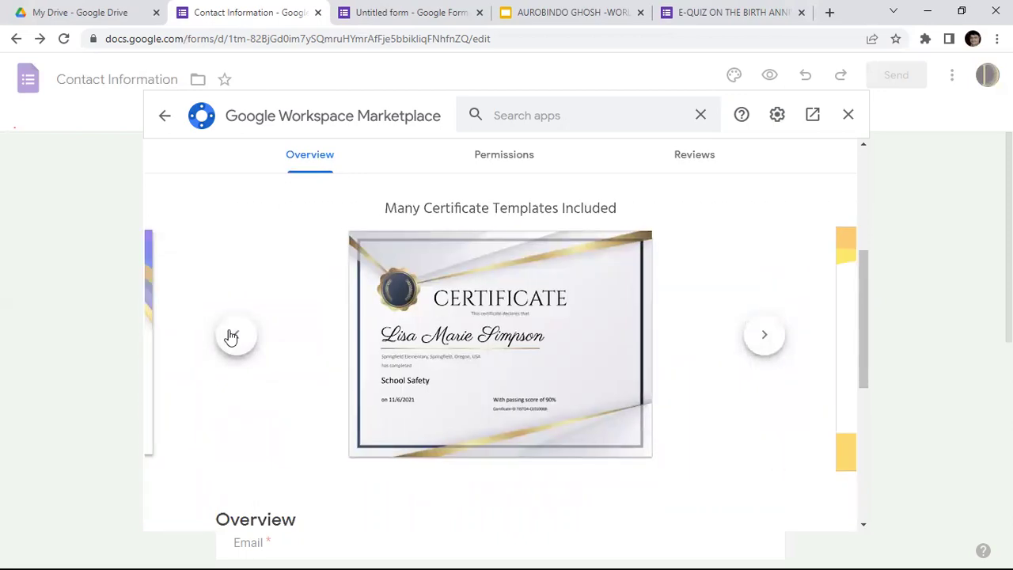
click(231, 337)
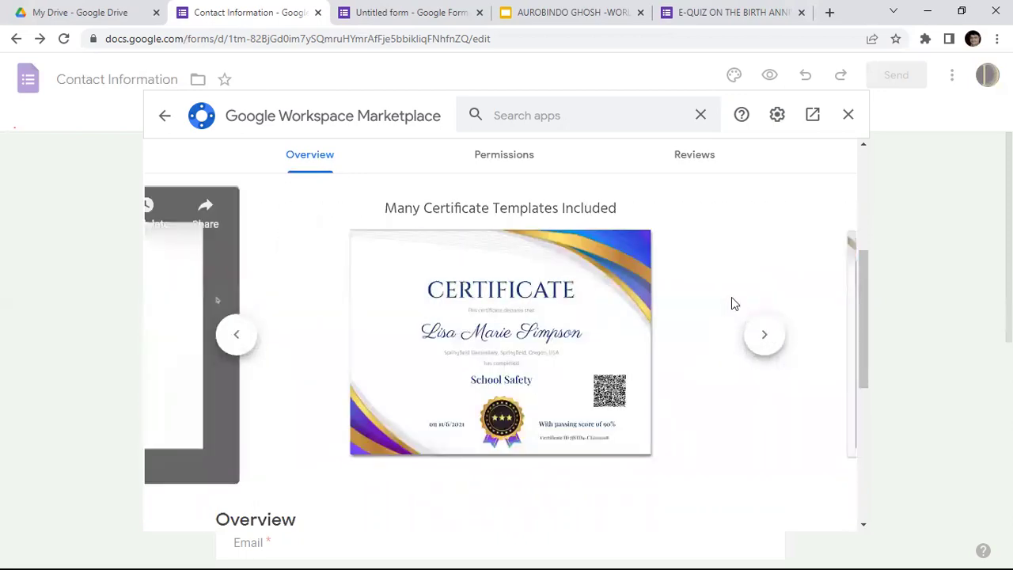
scroll(556, 250, up, 4)
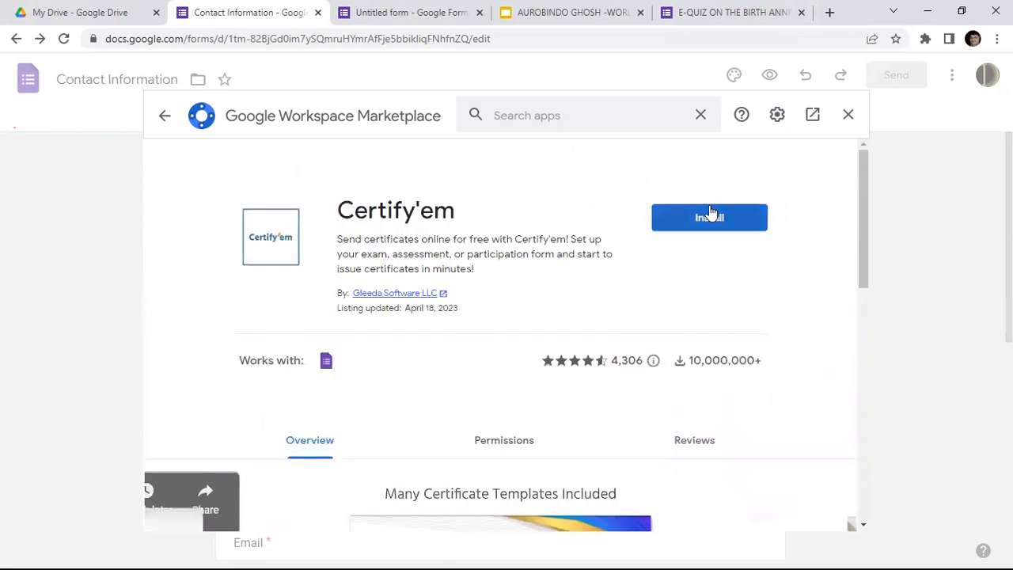
- Reopen the Certify'em listing from the search results and try again to install the add-on, continuing past the permission notice
click(164, 118)
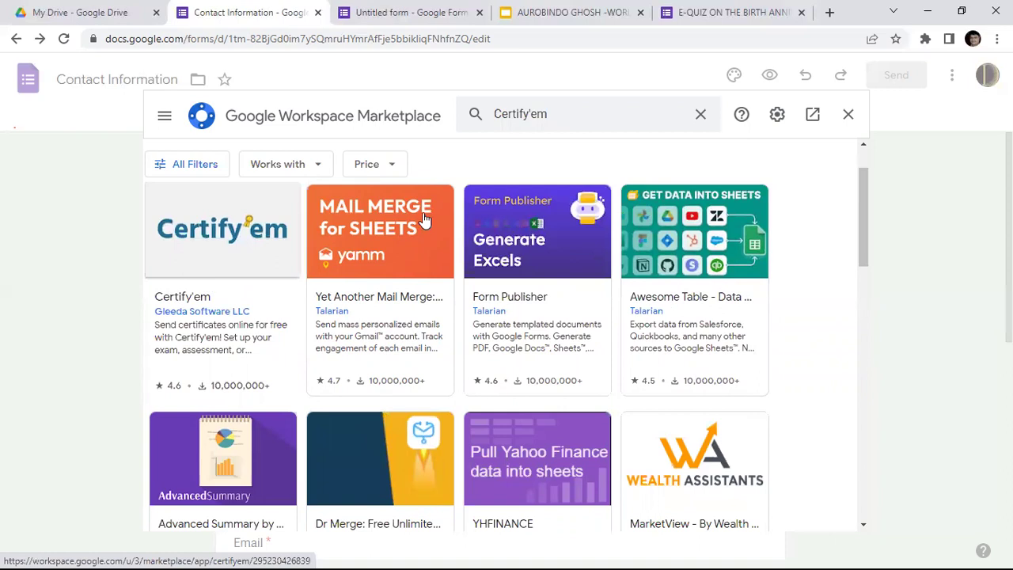
click(275, 228)
click(708, 227)
click(599, 402)
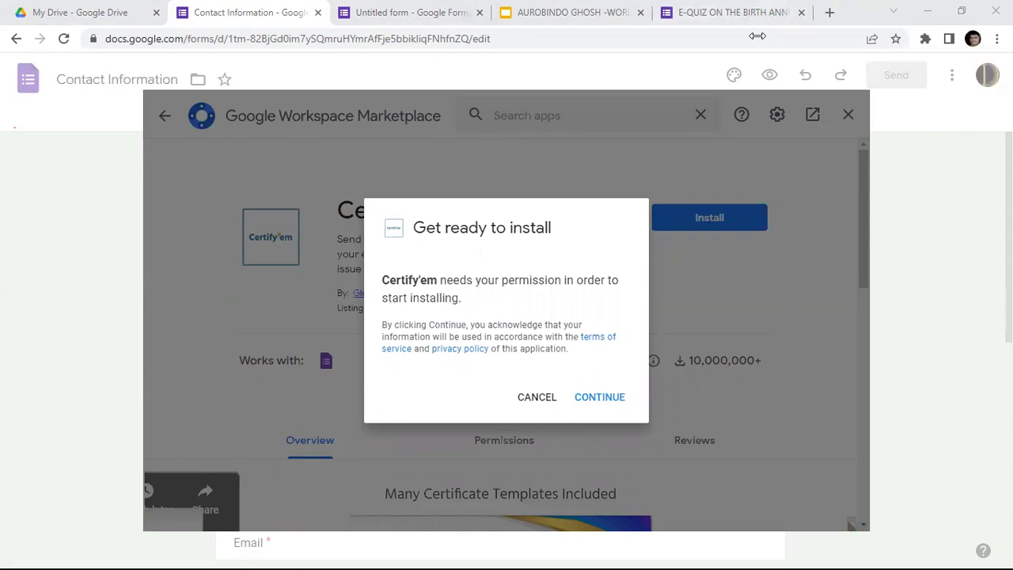
click(615, 396)
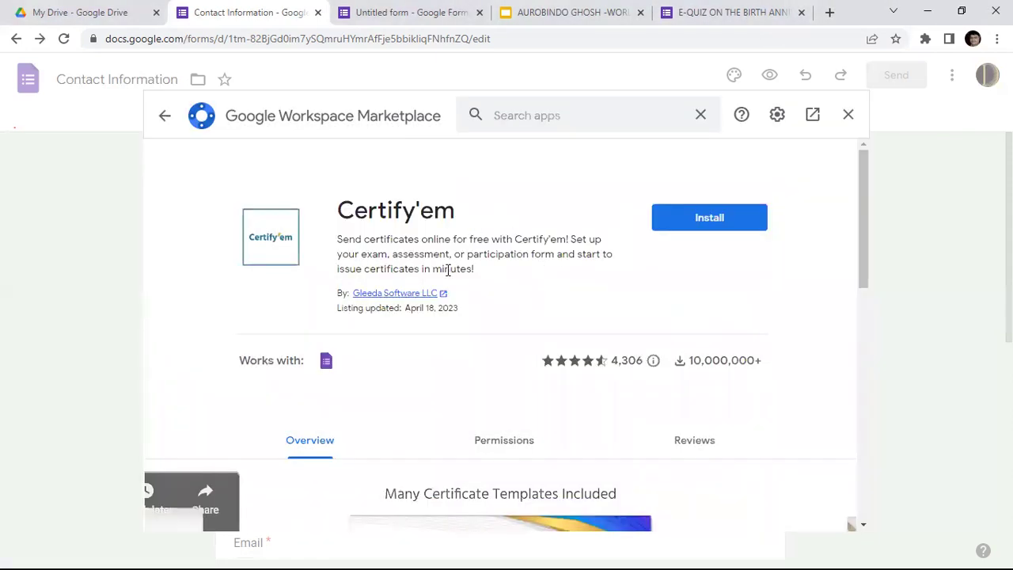
click(685, 222)
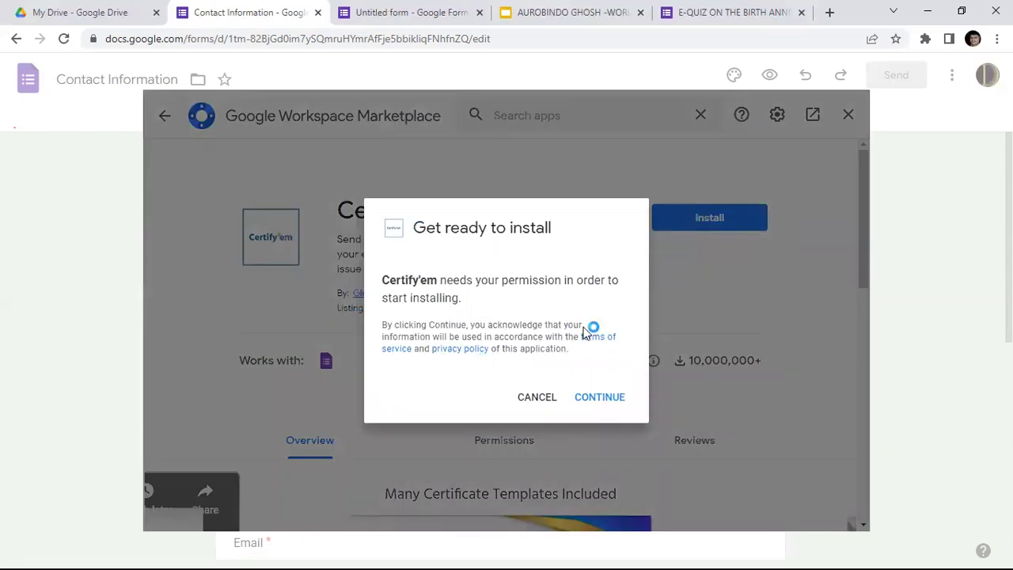
click(600, 398)
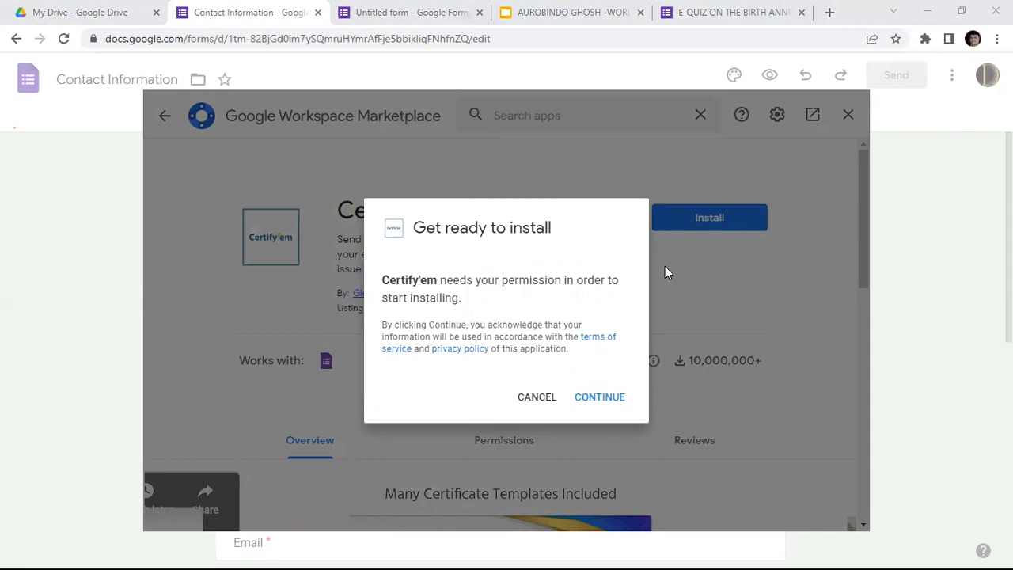
click(601, 398)
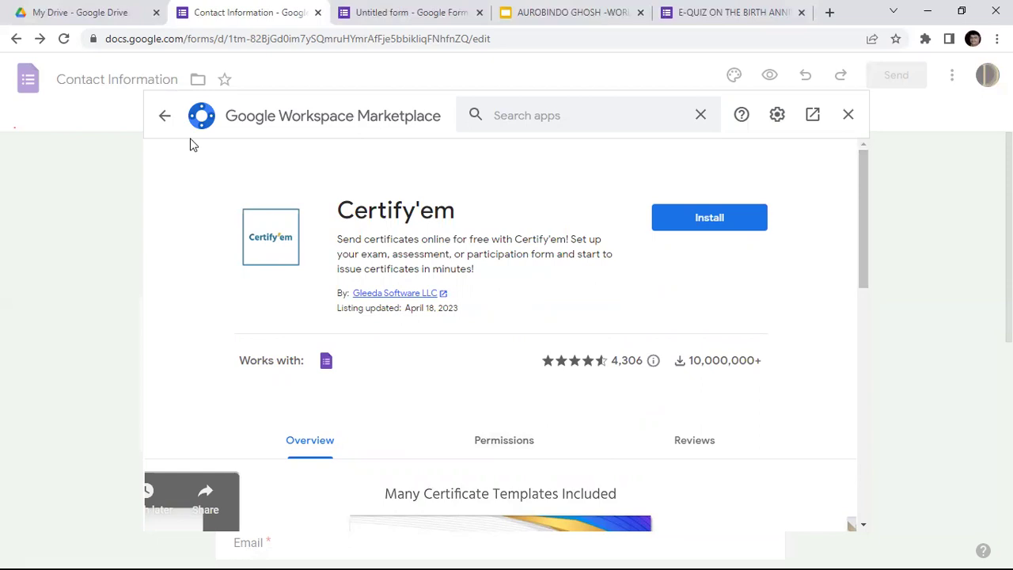
- Look through the marketplace search results for Certify'em, then close the marketplace
click(165, 116)
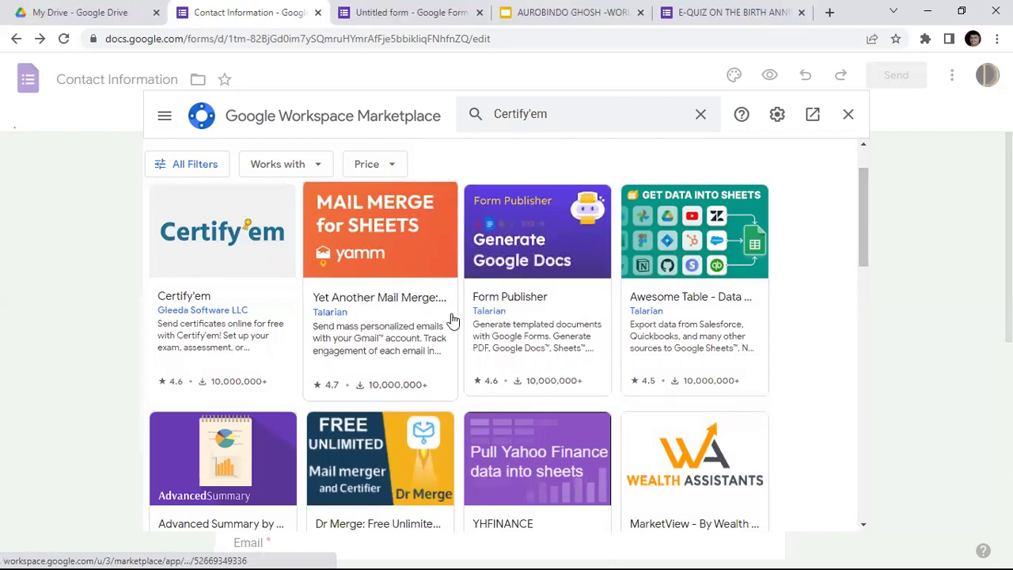
scroll(451, 320, down, 2)
scroll(459, 339, down, 3)
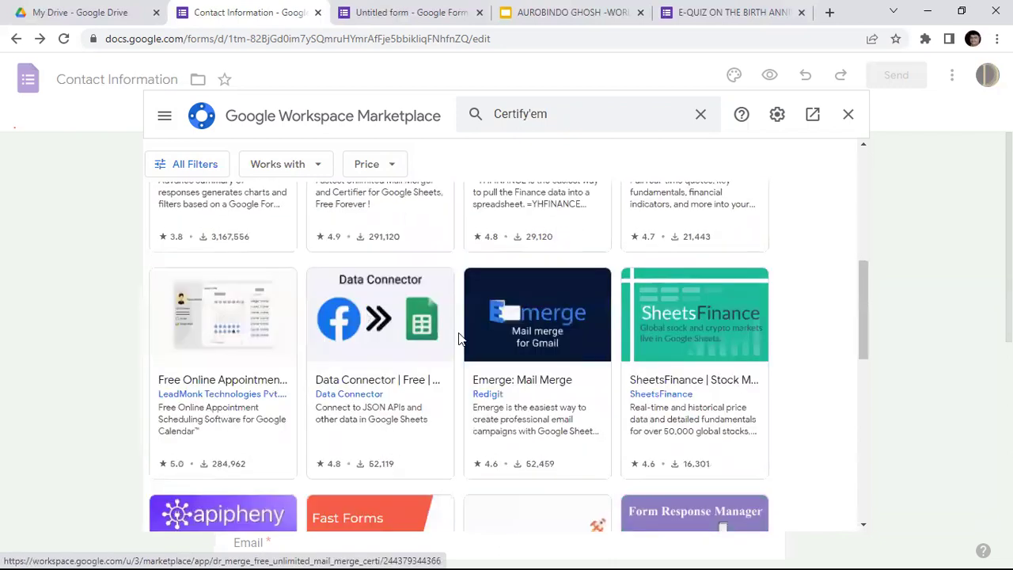
scroll(441, 363, up, 3)
scroll(441, 363, up, 3)
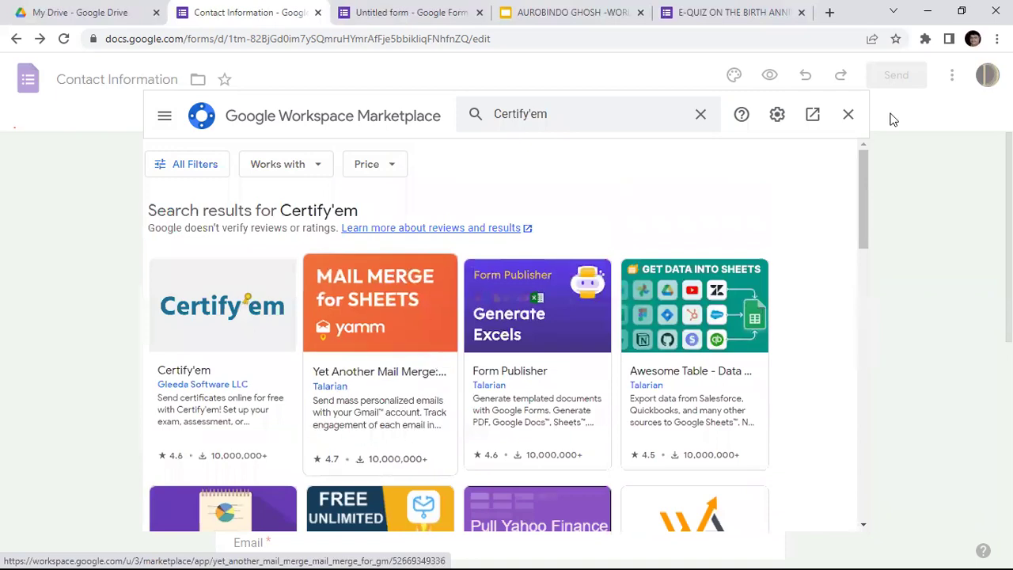
click(848, 116)
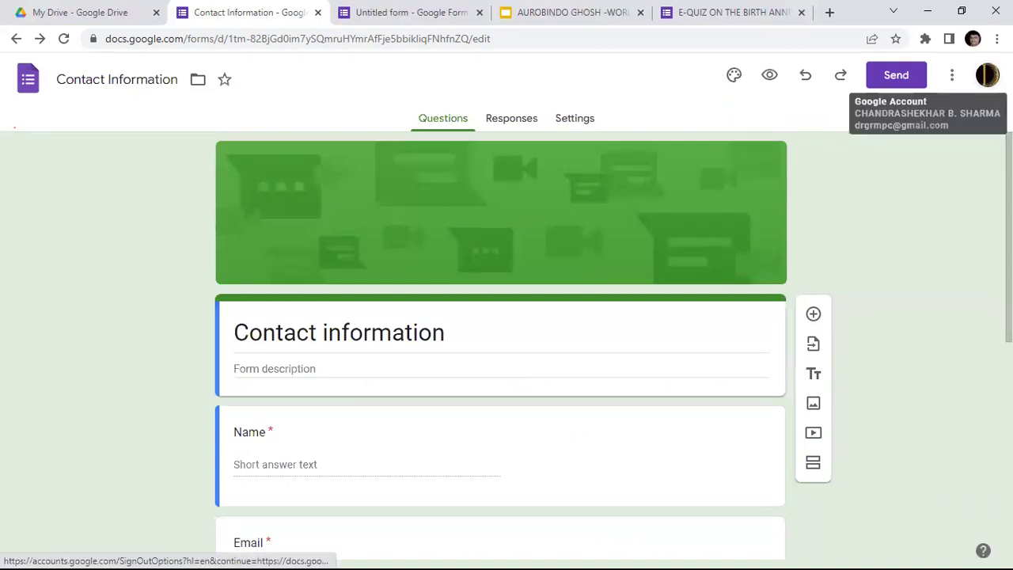
- Open the Contact Information form and then Drive under the English department's Google account
click(987, 74)
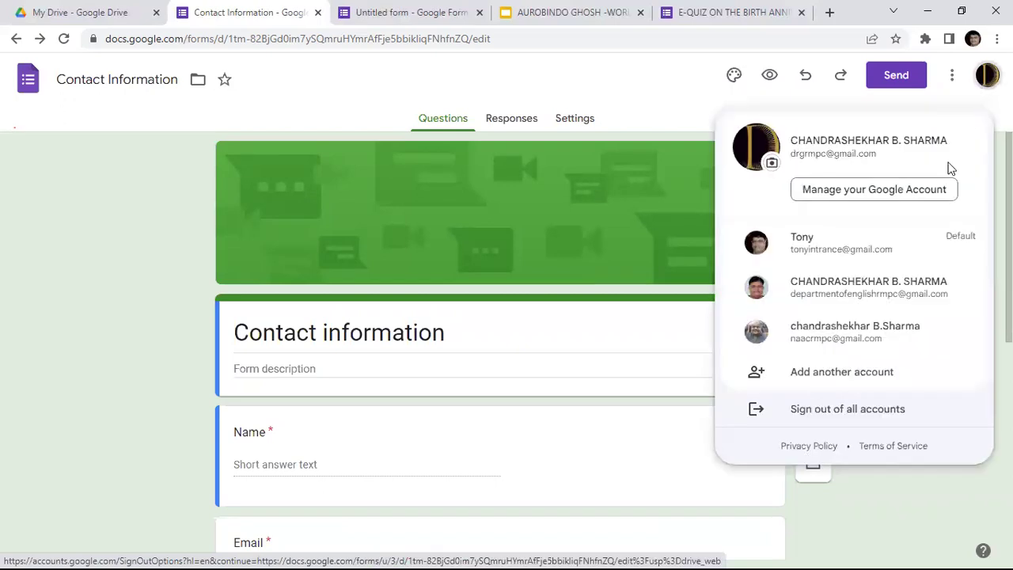
click(870, 288)
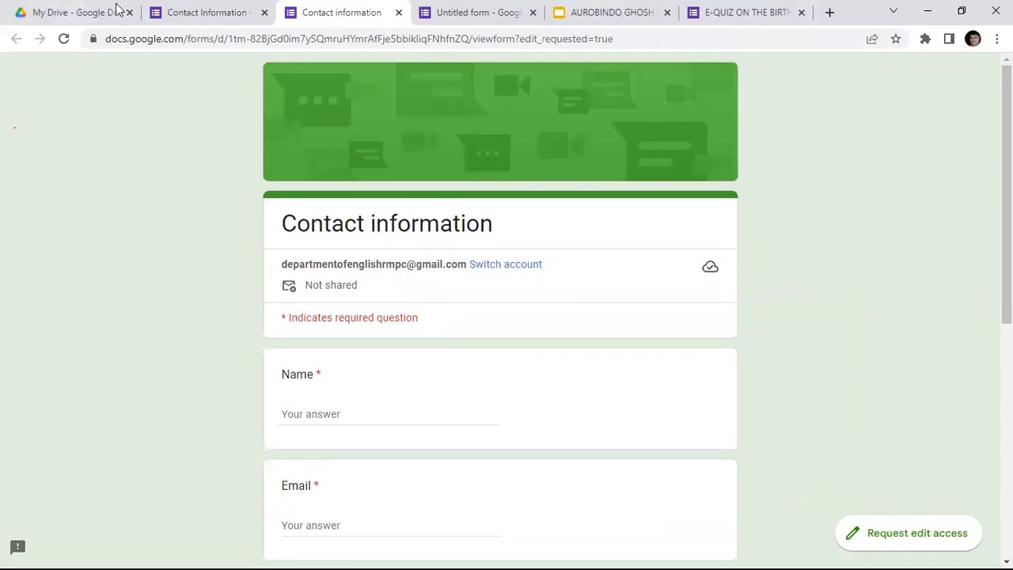
click(86, 17)
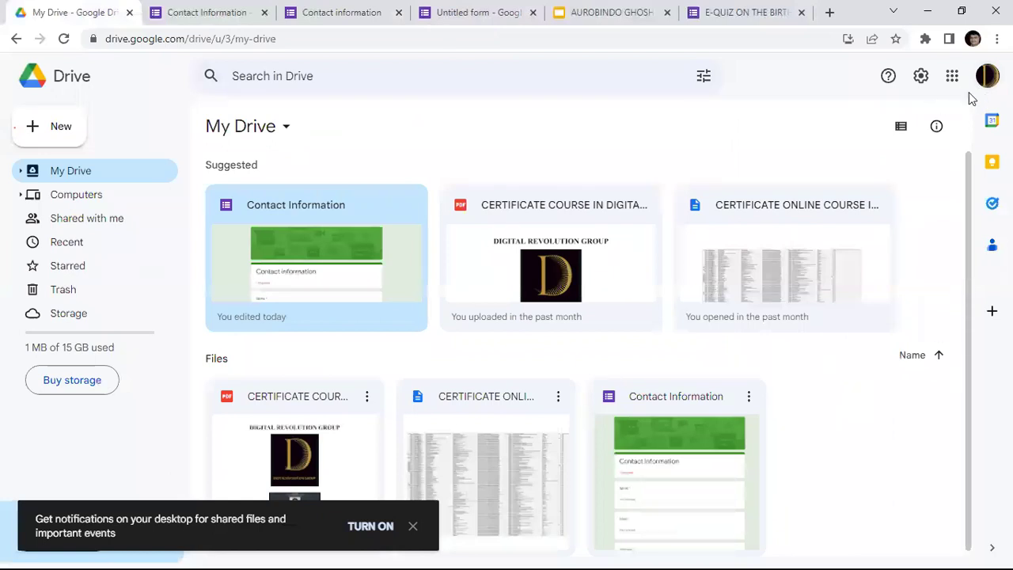
click(986, 76)
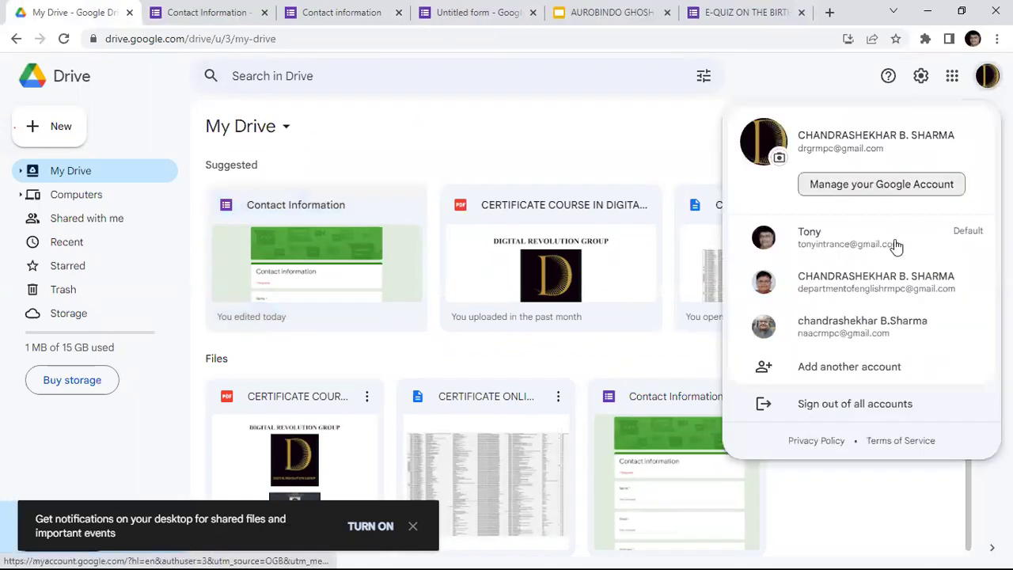
click(865, 290)
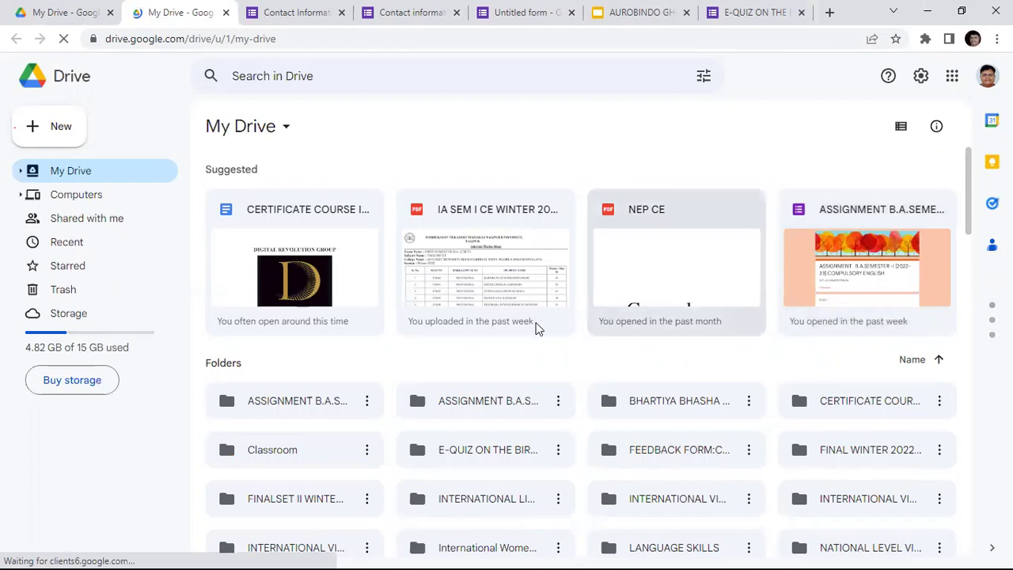
- Look through the department's Drive and open the recent form "ASSIGNMENT B.A.SEMESTER -II [2022-23] COMPULSORY ENGLISH"
scroll(536, 328, down, 3)
scroll(536, 327, down, 2)
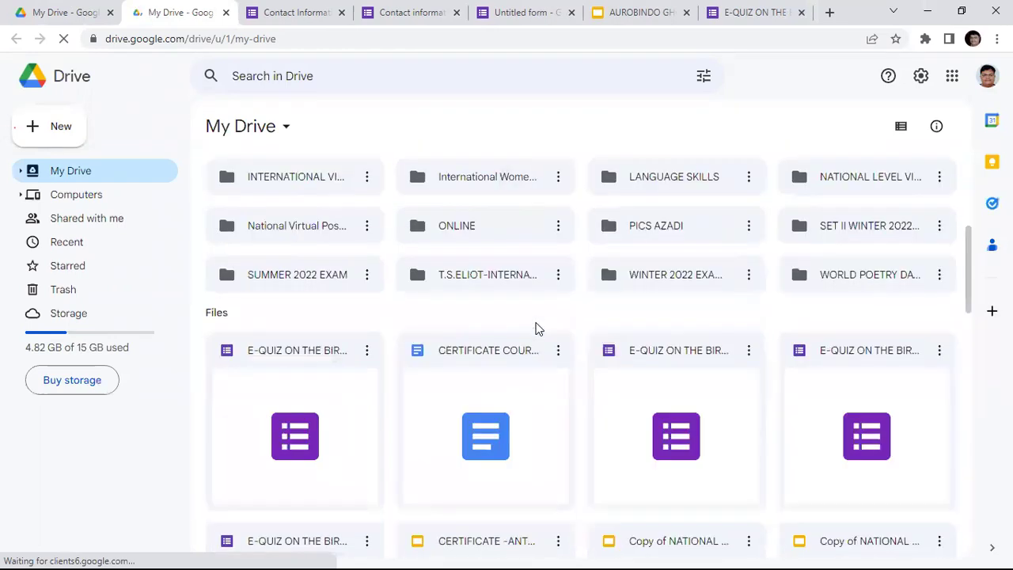
scroll(536, 327, up, 4)
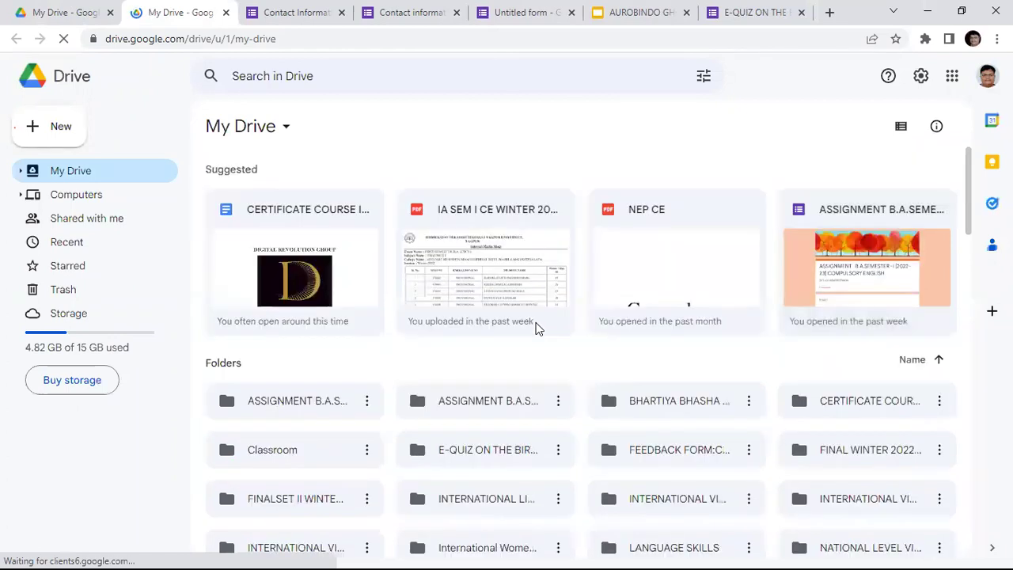
click(93, 244)
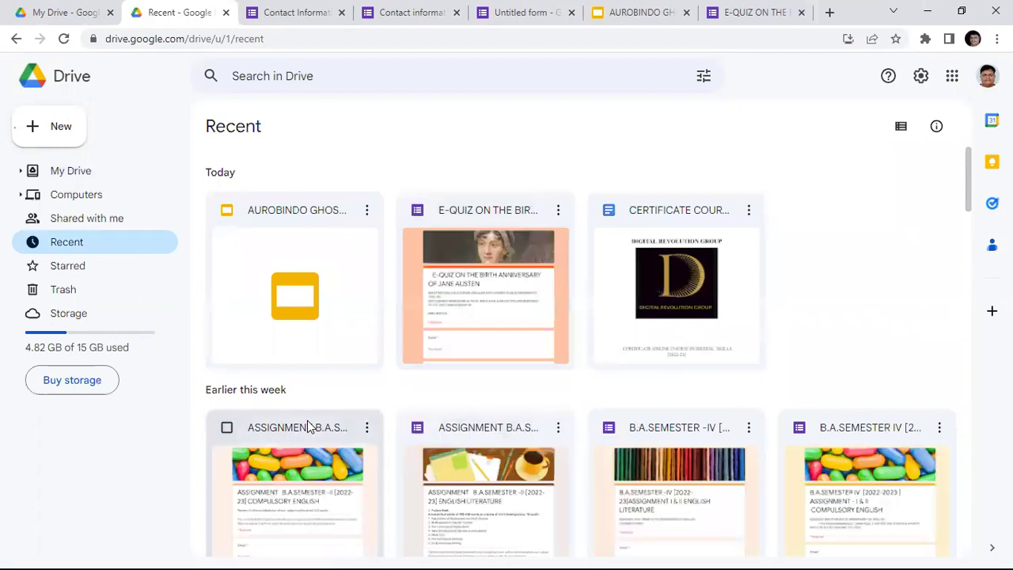
double_click(308, 424)
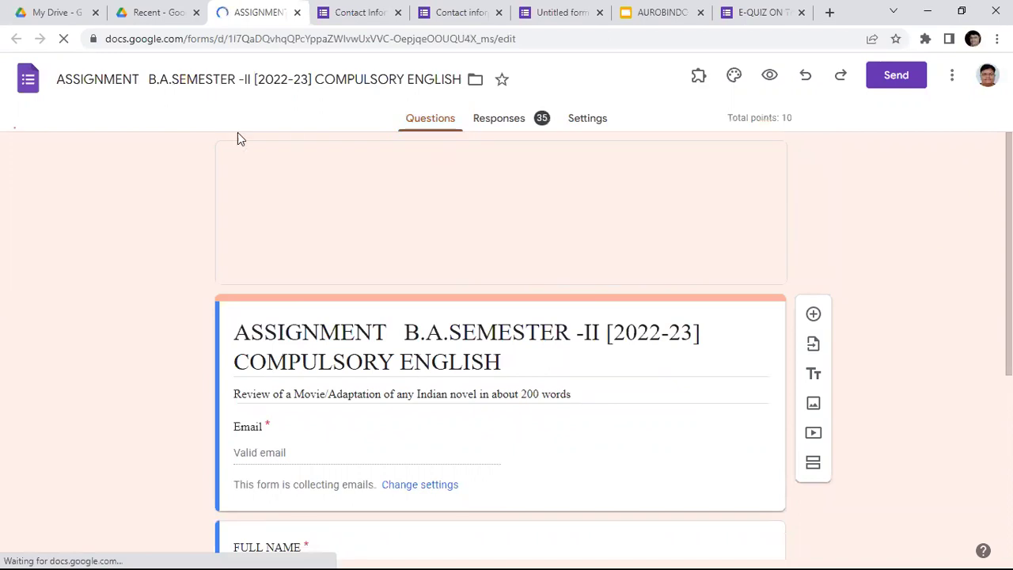
- Open the "E-QUIZ ON THE BIRTH ANNIVERSARY OF JANE AUSTEN" form from the department's recent files and show its additional options
click(63, 14)
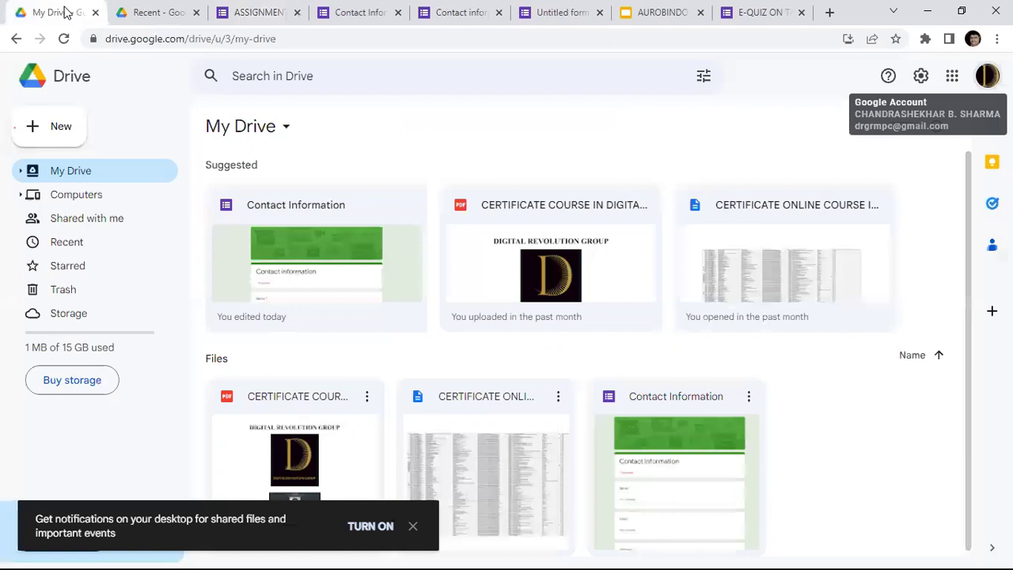
key(ctrl+Tab)
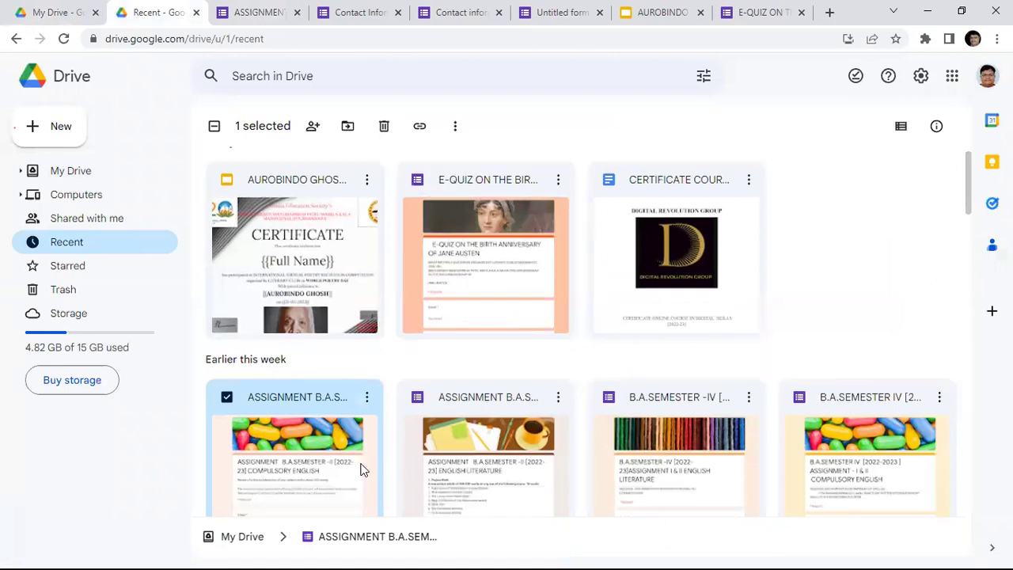
scroll(529, 451, down, 2)
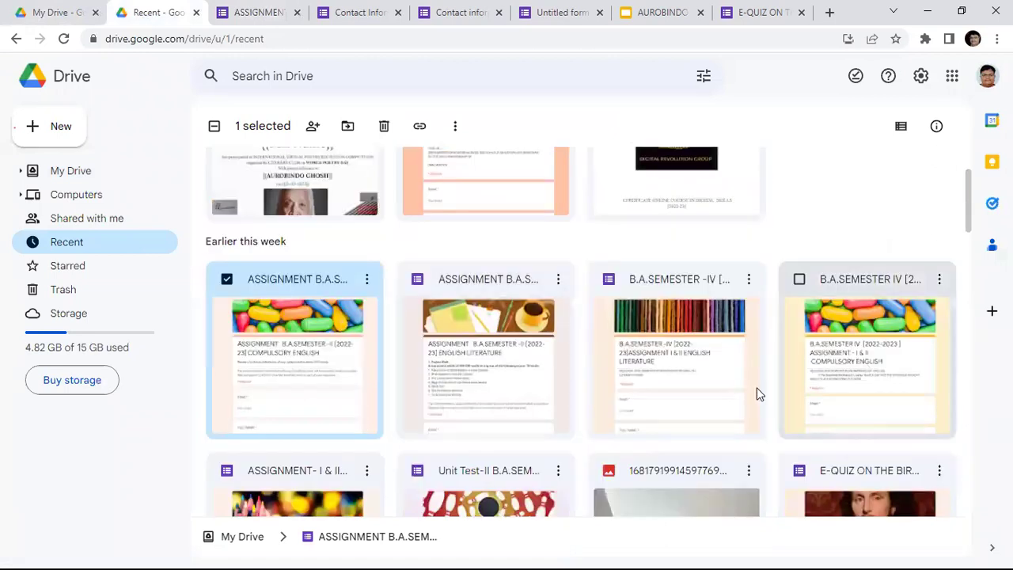
scroll(757, 393, down, 3)
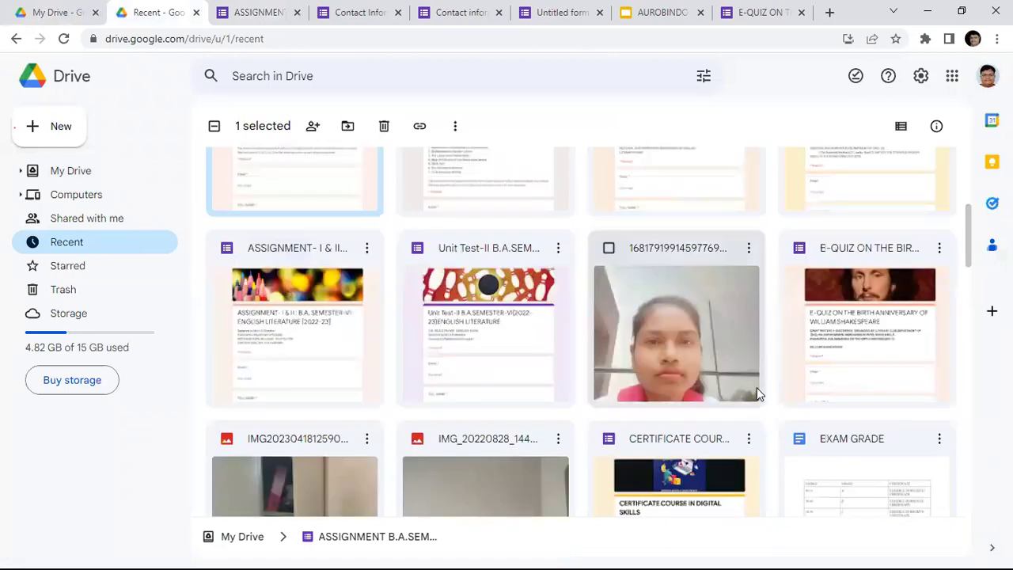
scroll(513, 242, up, 5)
scroll(483, 217, up, 1)
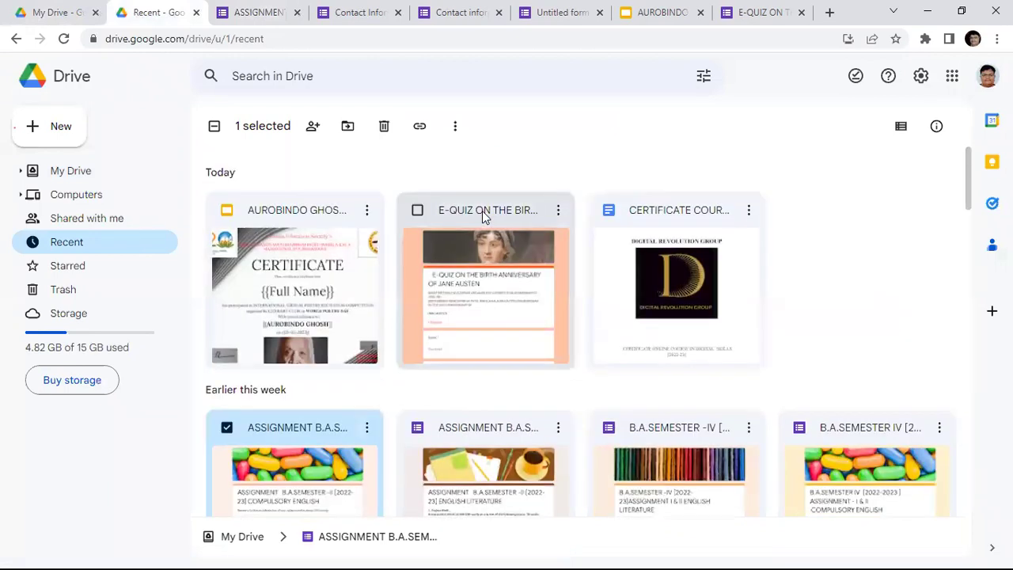
double_click(482, 212)
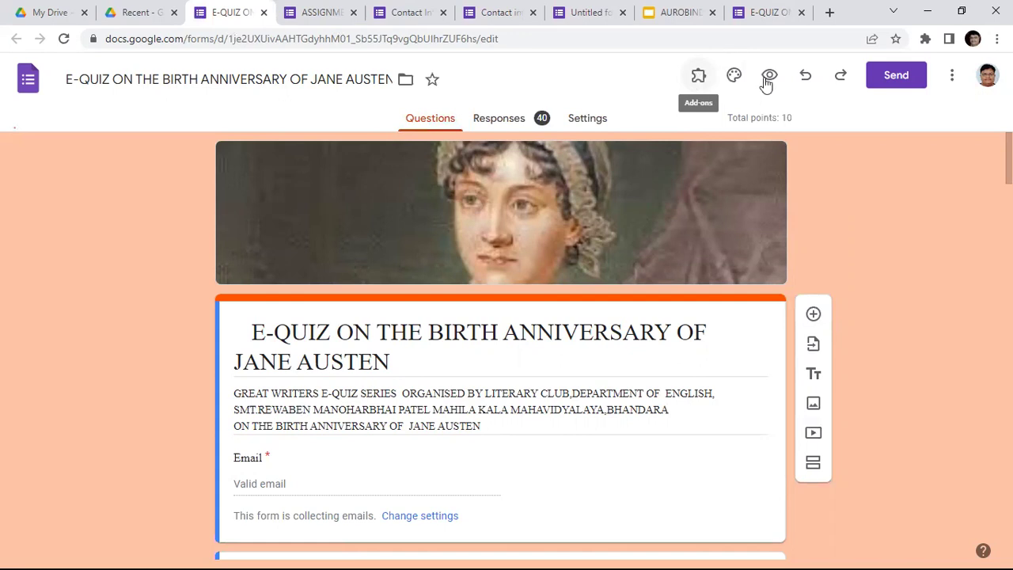
click(953, 77)
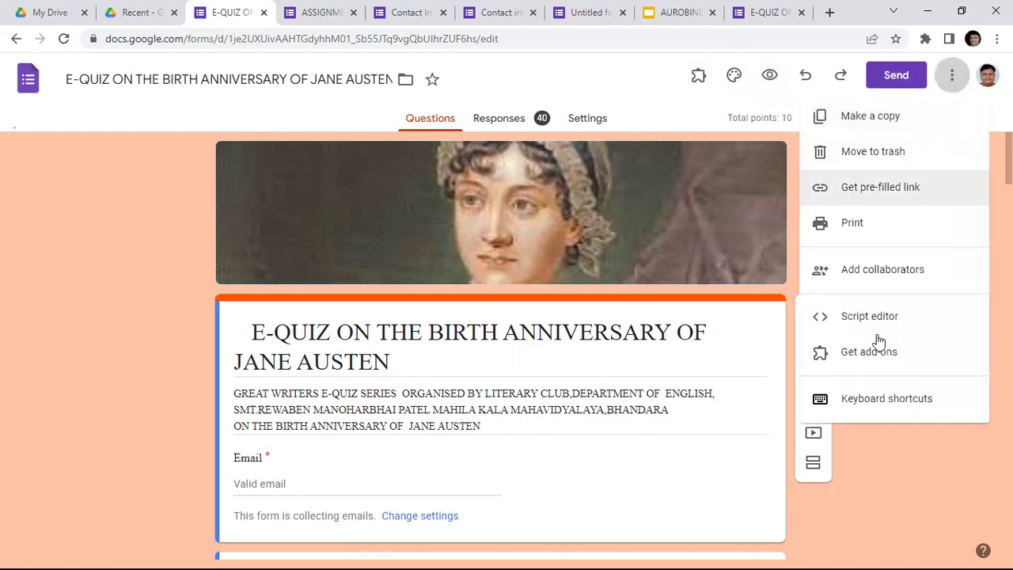